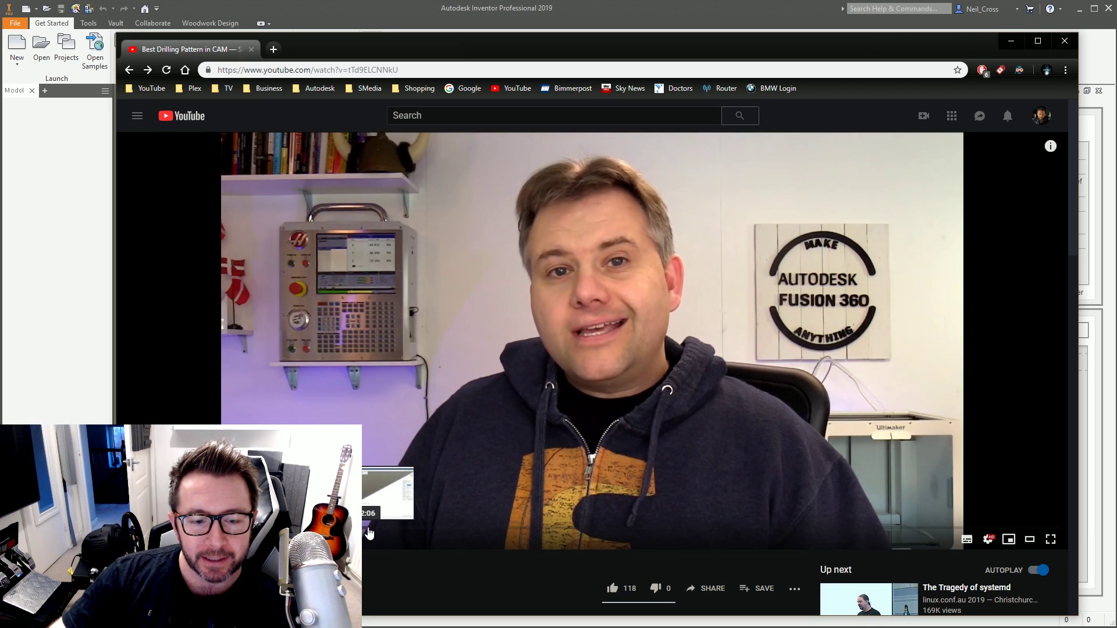
- Examine the rectangular hole pattern demonstration in the drilling pattern video and move the browser window off Autodesk Inventor
left_click(368, 530)
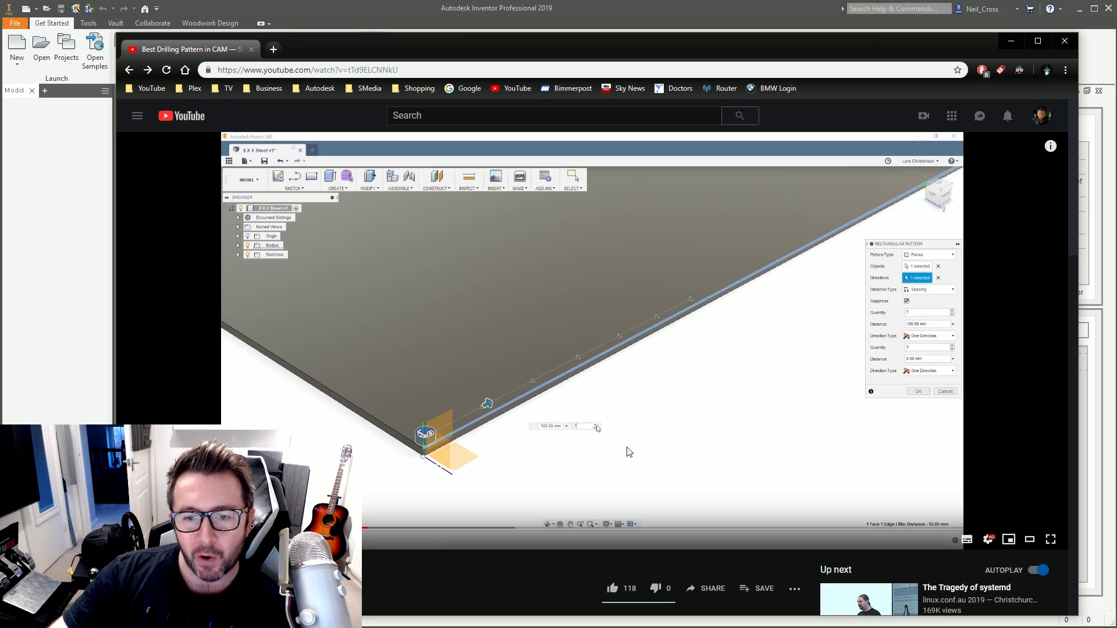
left_click(716, 433)
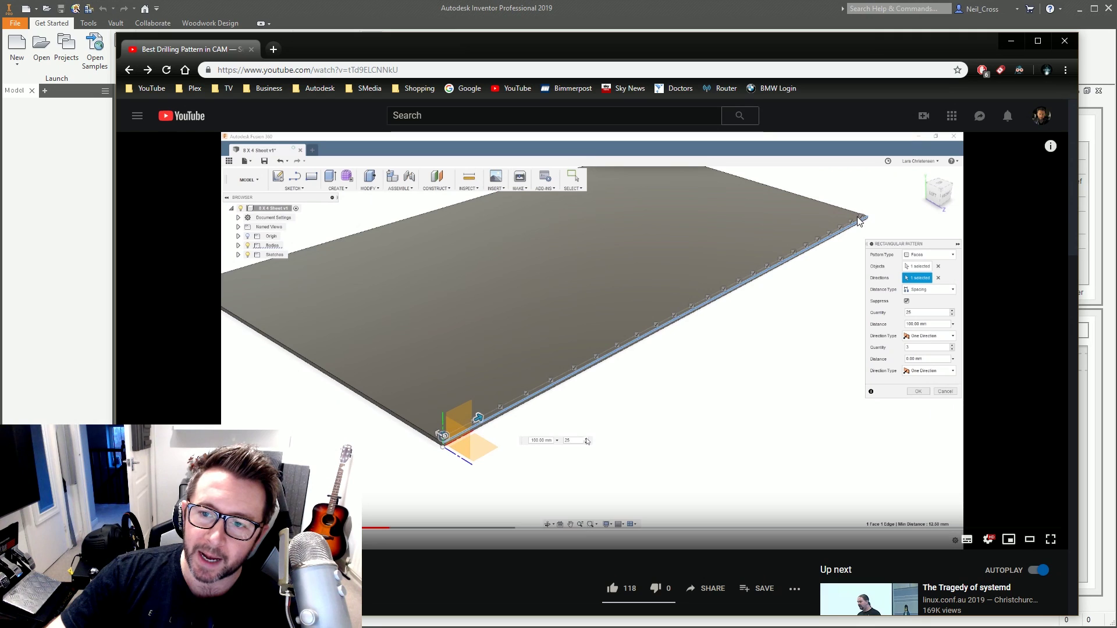
left_click(674, 378)
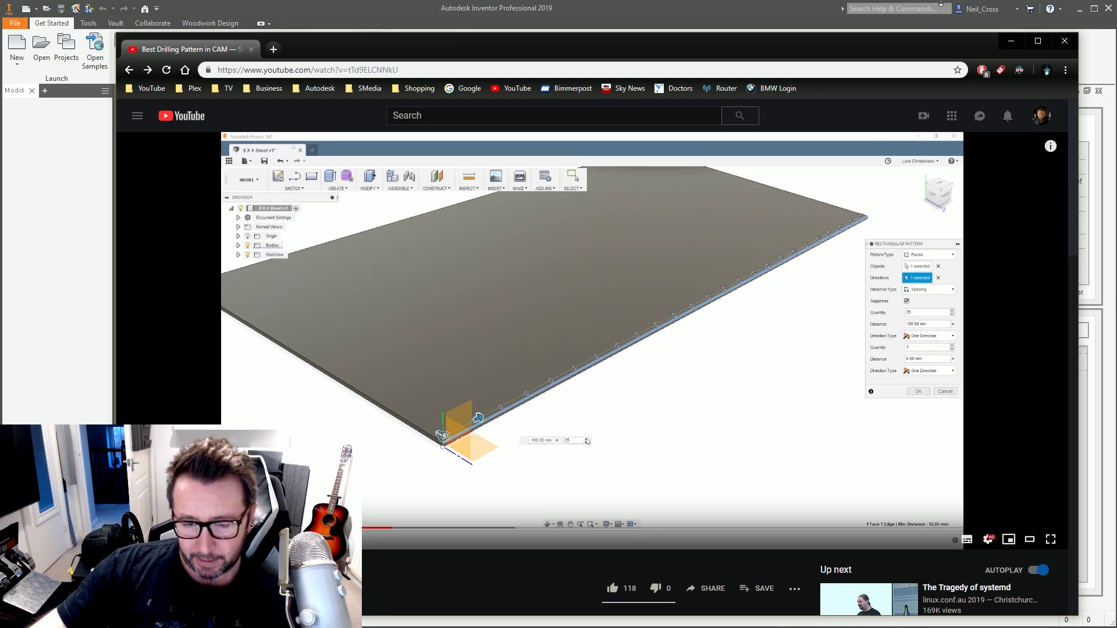
left_click_drag(403, 61, 1116, 99)
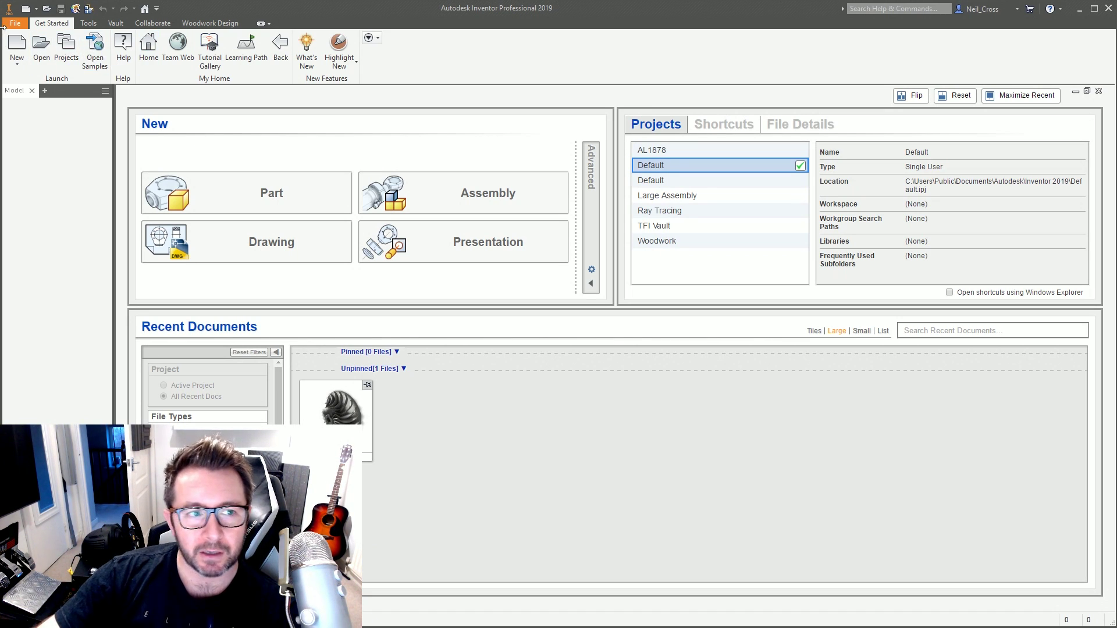
- Create a new part from the Standard.ipt template and start a 2D sketch on the XY plane
left_click(16, 44)
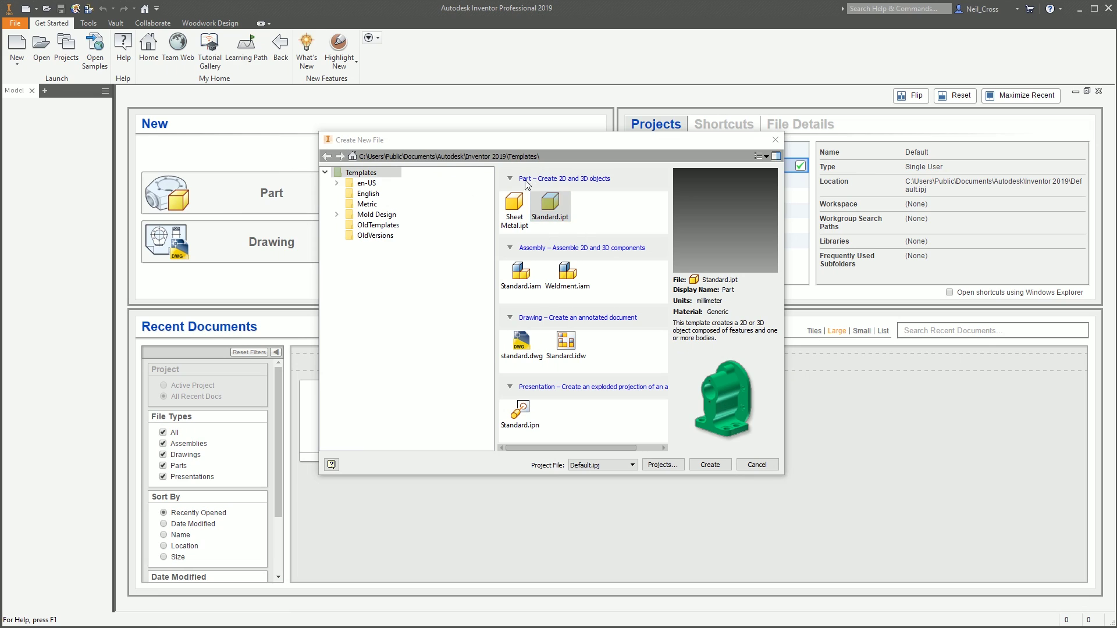
double_click(548, 209)
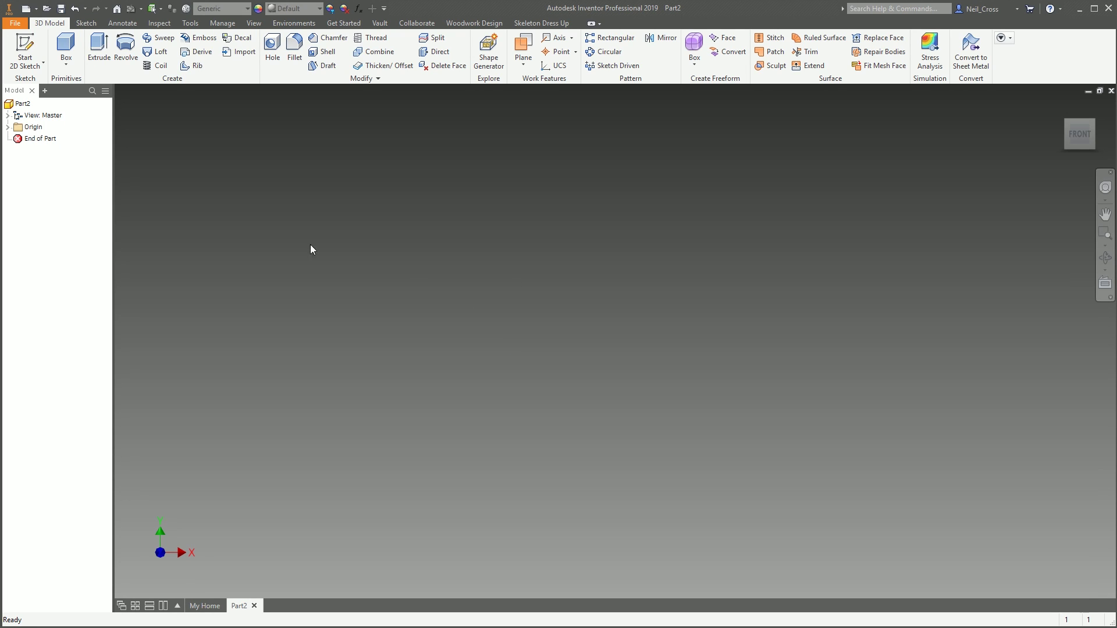
left_click(25, 51)
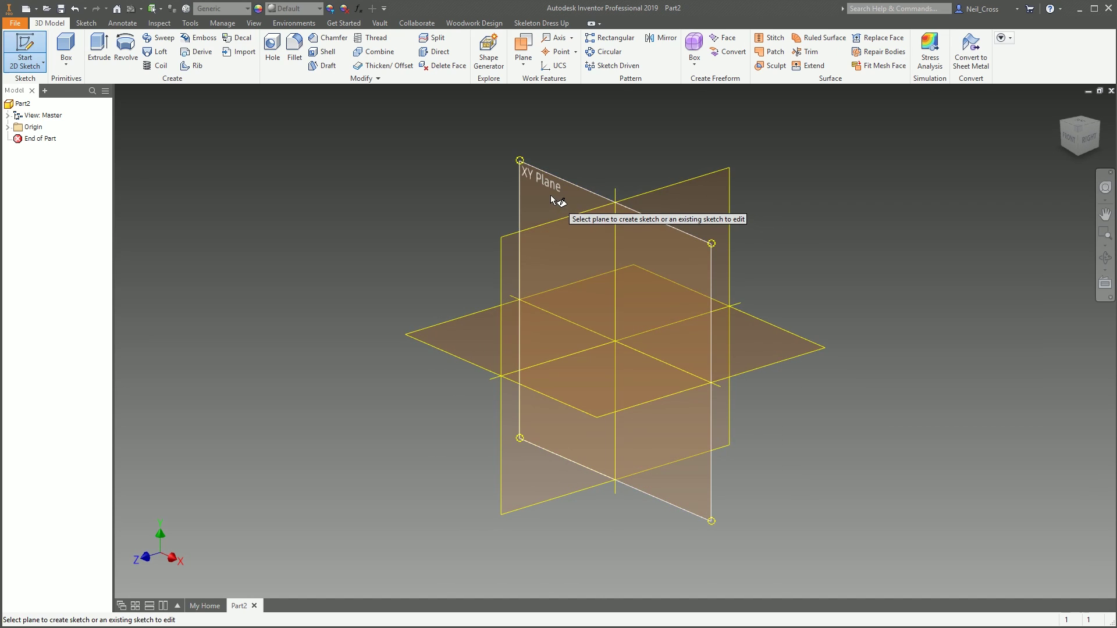
left_click(550, 194)
- Draw a center rectangle at the sketch origin with the named dimensions Length=500mm and Width=20mm
left_click(150, 45)
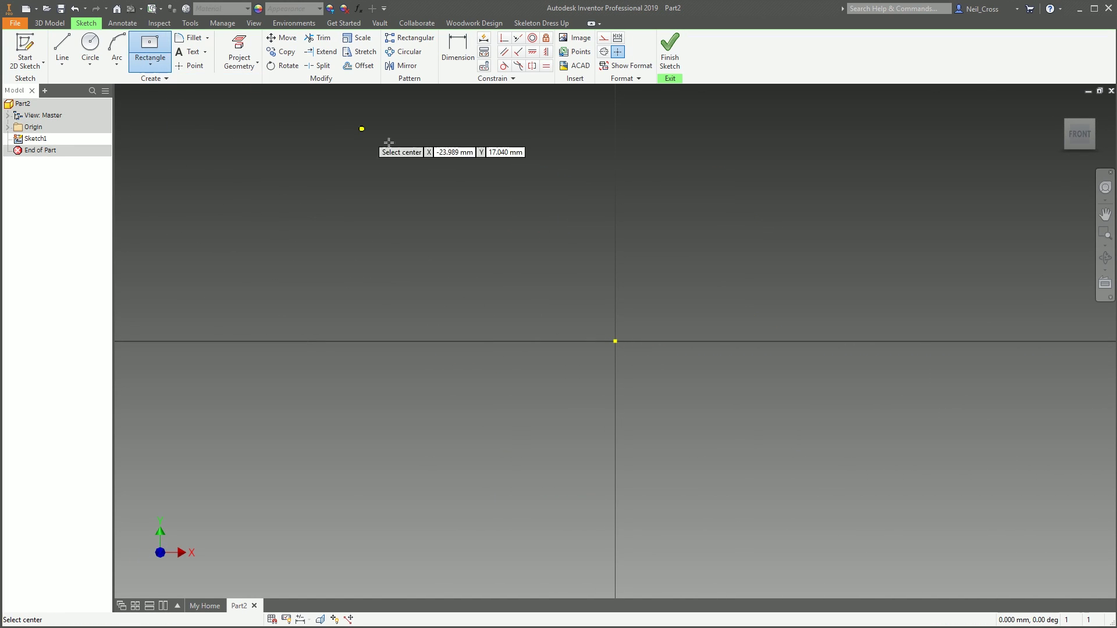
left_click(615, 341)
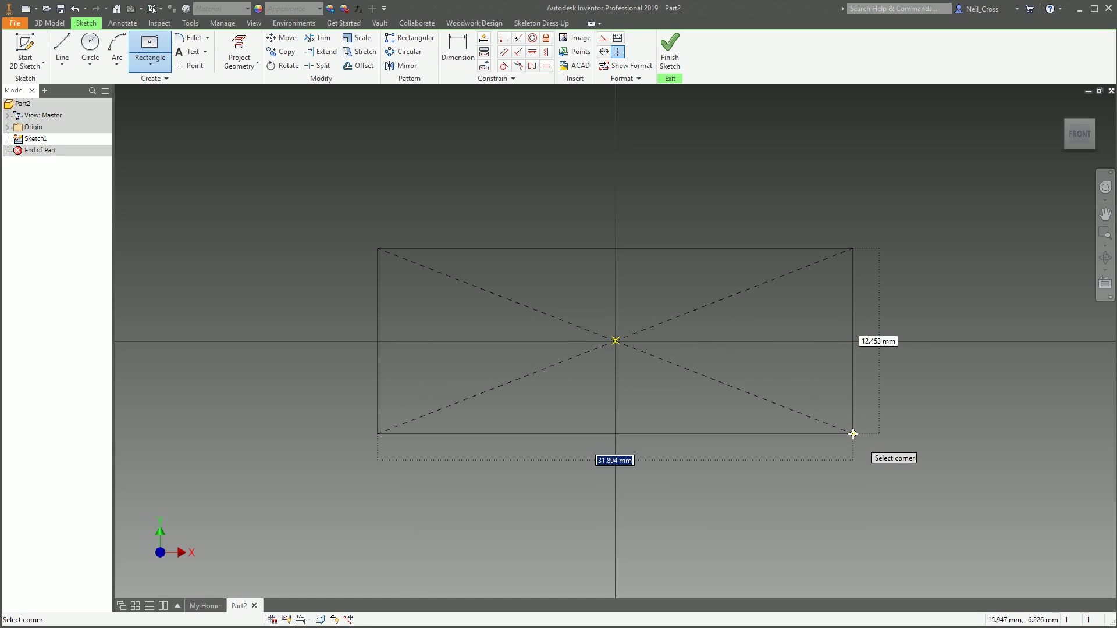
type("Length=500mm")
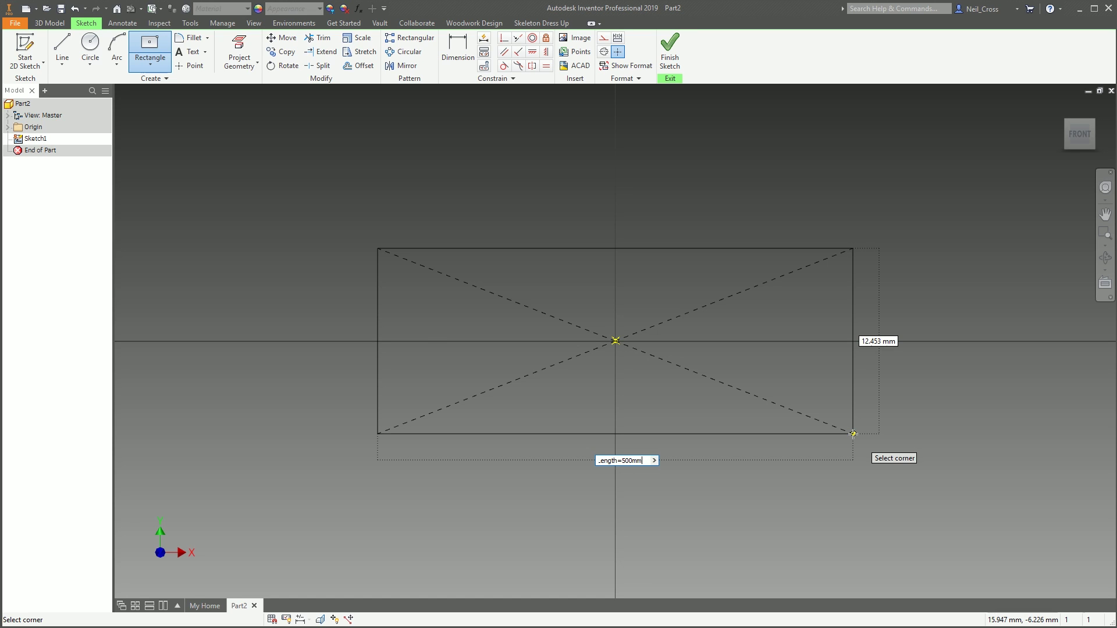
key("Tab")
scroll(872, 424, "up", 6)
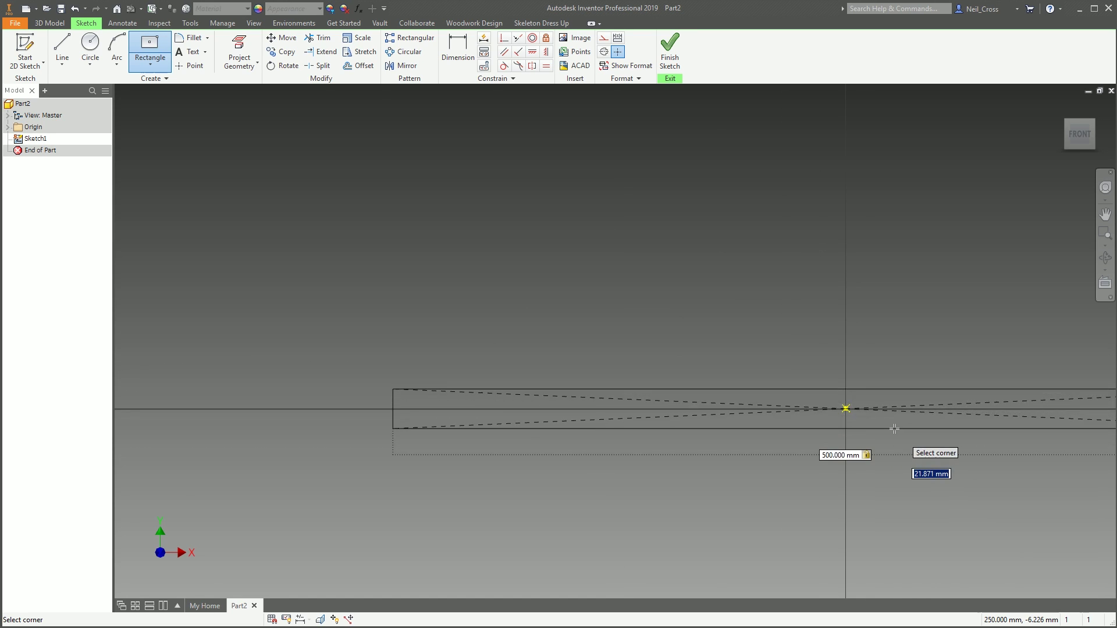
middle_click_drag(906, 430, 688, 396)
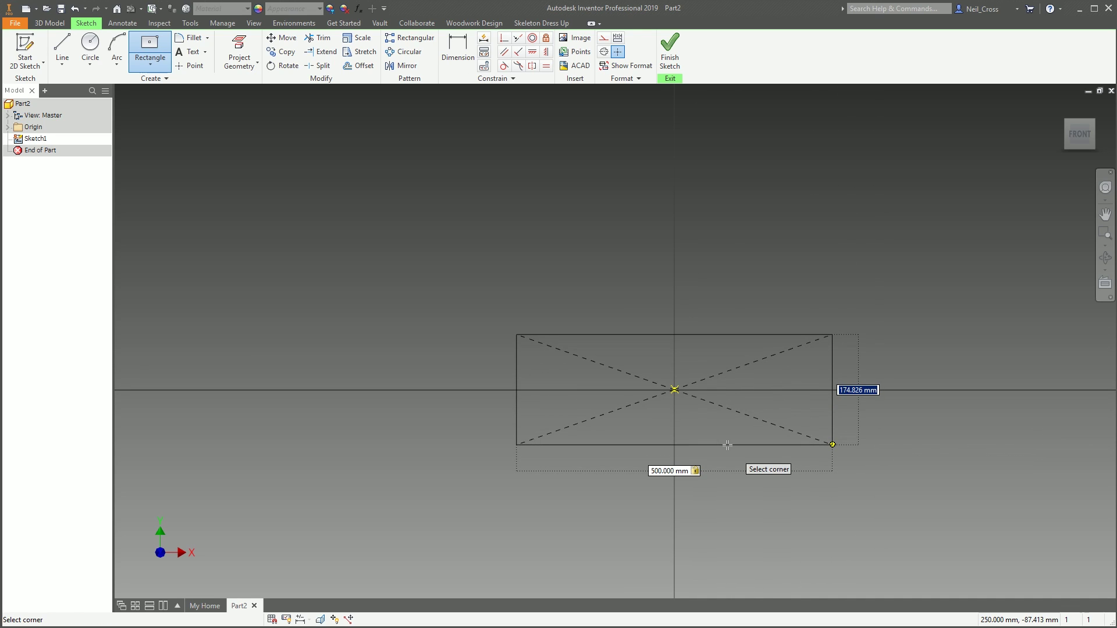
type("Width=20mm")
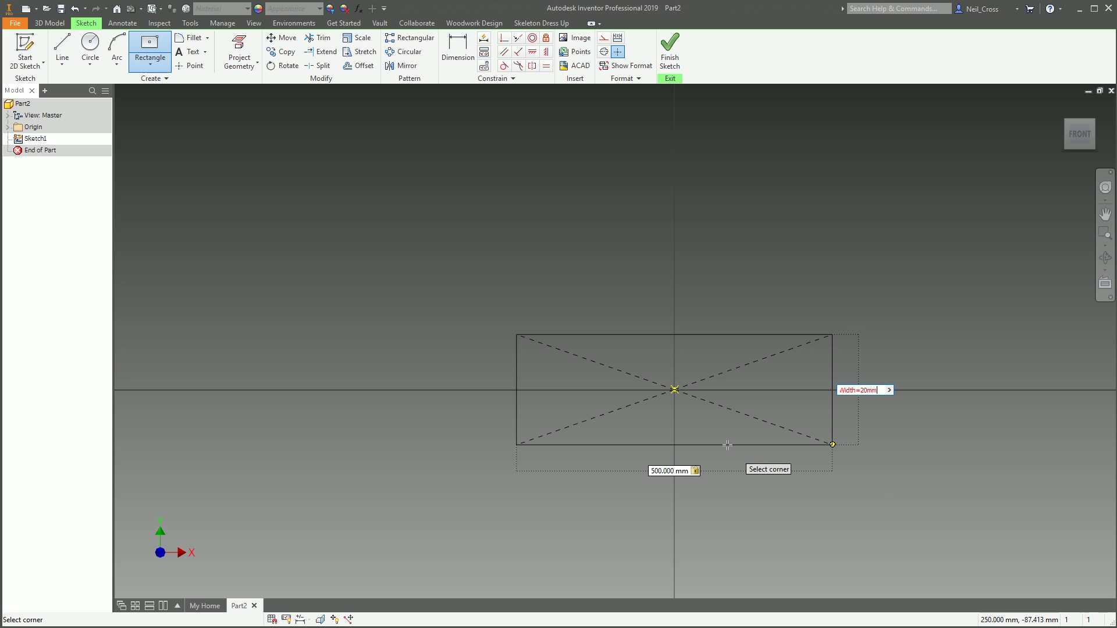
key("Return")
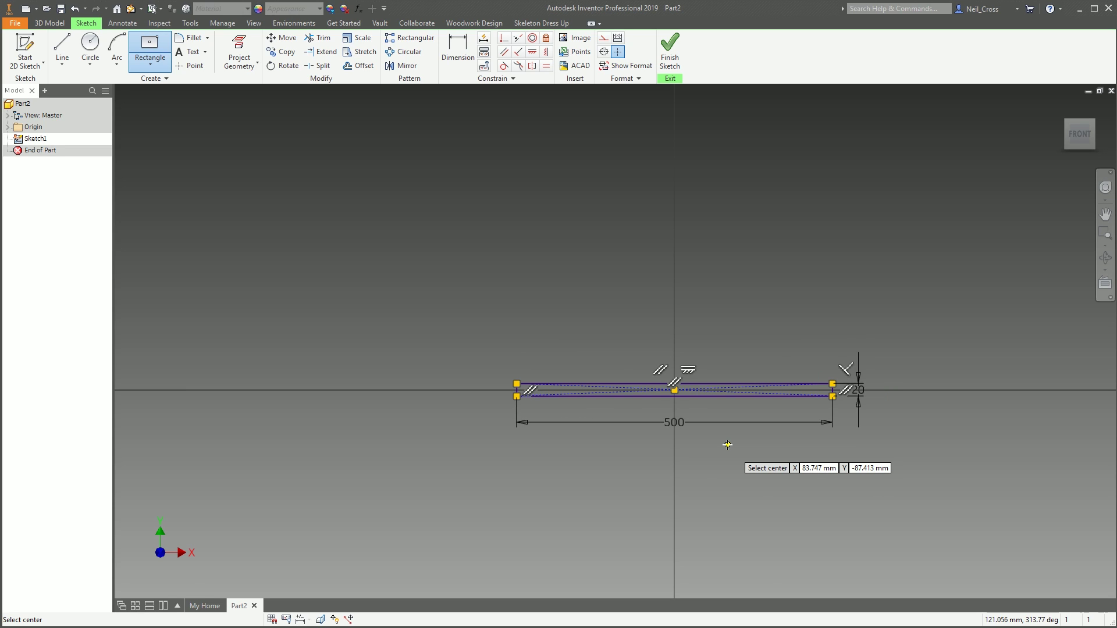
key("Escape")
- Set the rectangle's Width dimension to 200 mm and reposition that dimension close to the rectangle
double_click(860, 390)
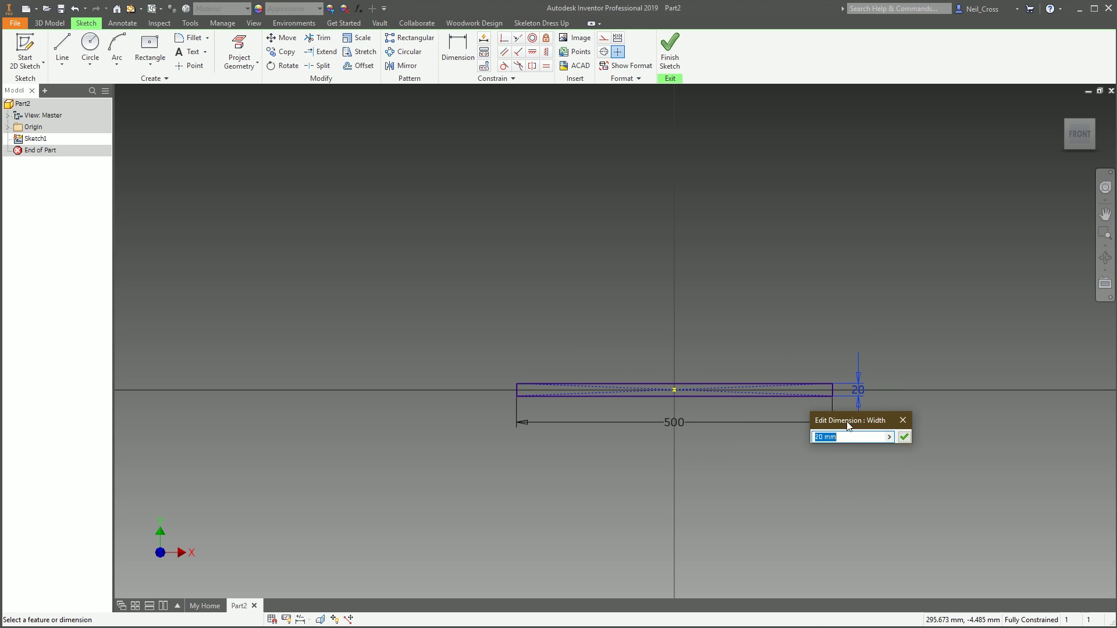
type("200")
key("Return")
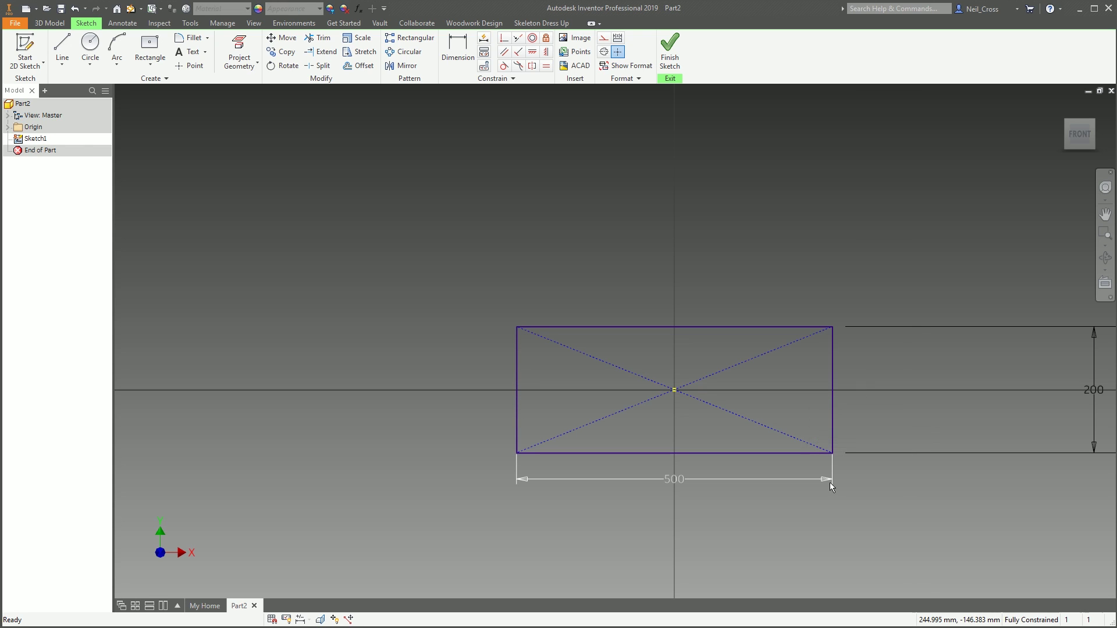
left_click_drag(1094, 389, 876, 393)
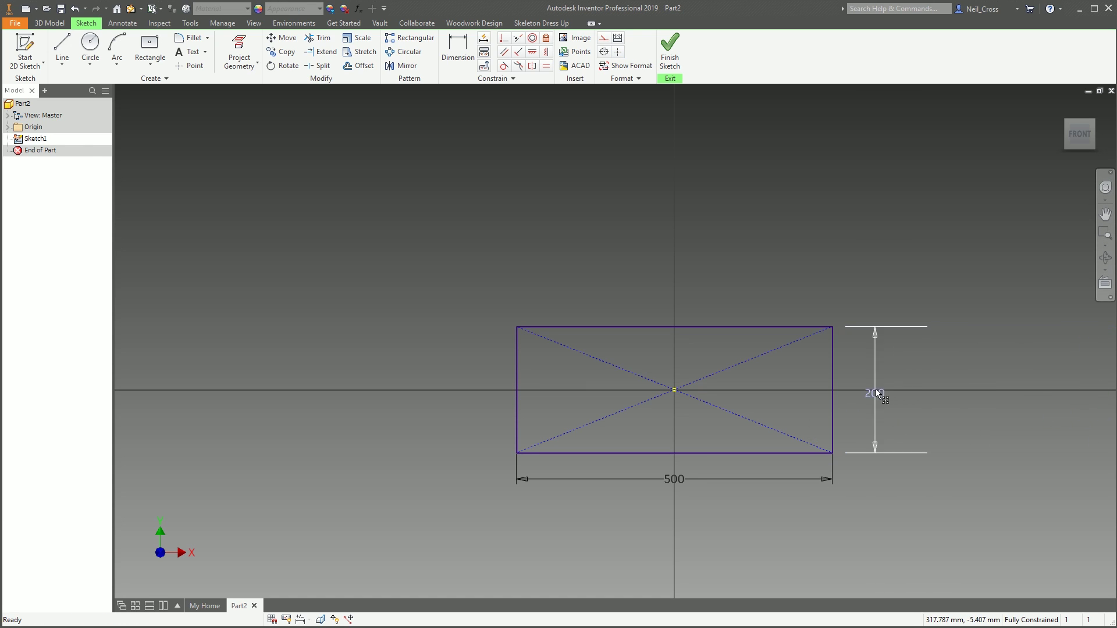
- Finish the sketch and extrude the rectangle 10 mm into a solid plate
left_click(670, 49)
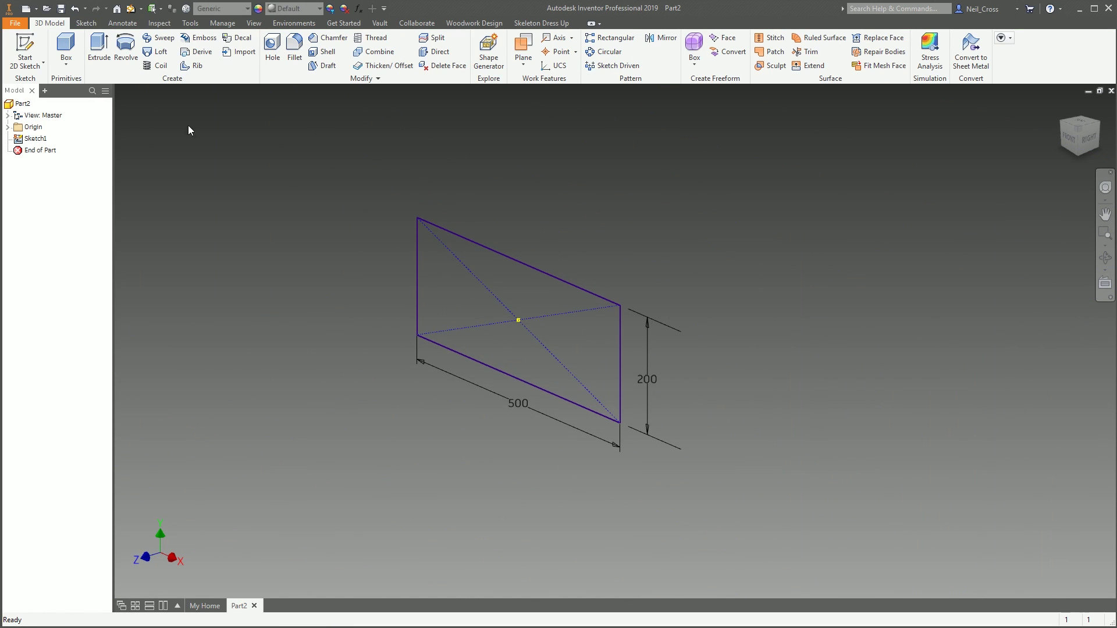
left_click(97, 51)
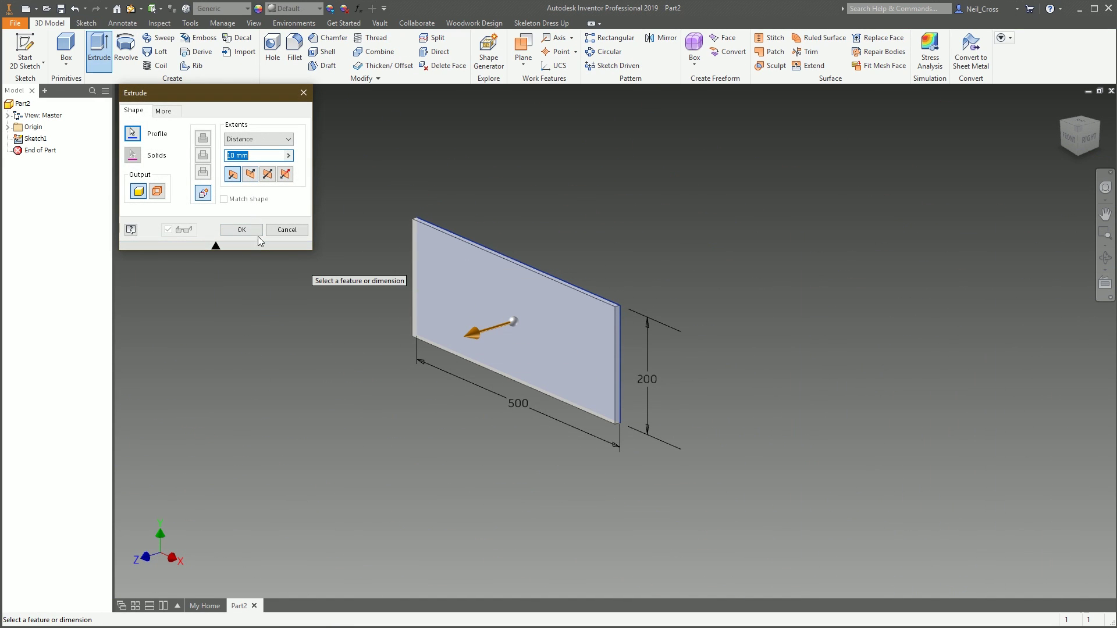
left_click(240, 231)
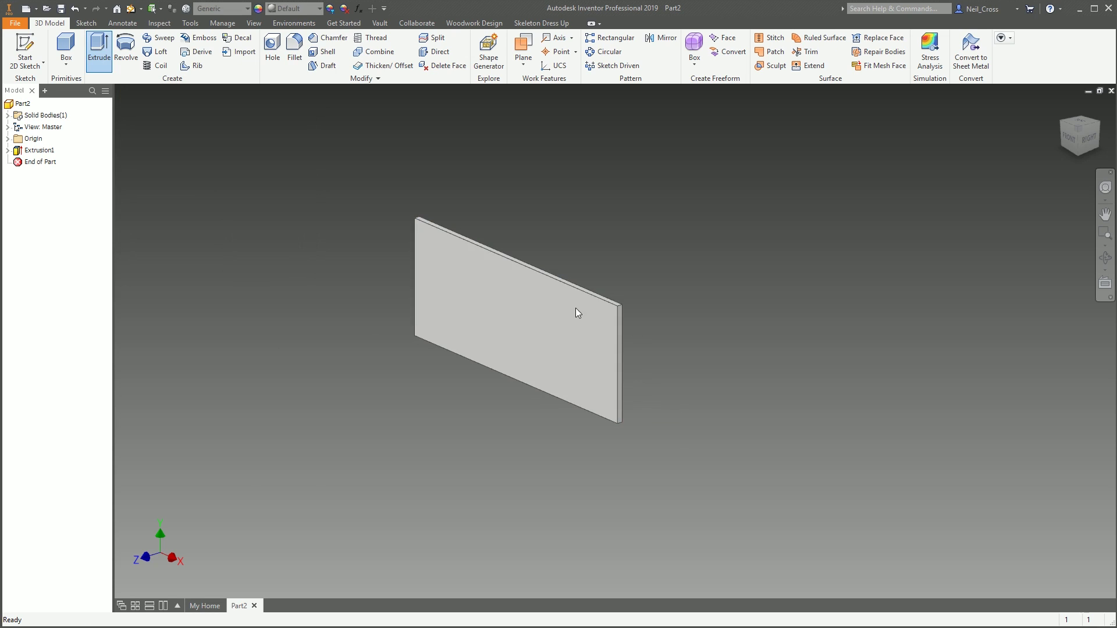
- Start a 2D sketch on the plate's large front face and project the face outline into it
left_click(25, 49)
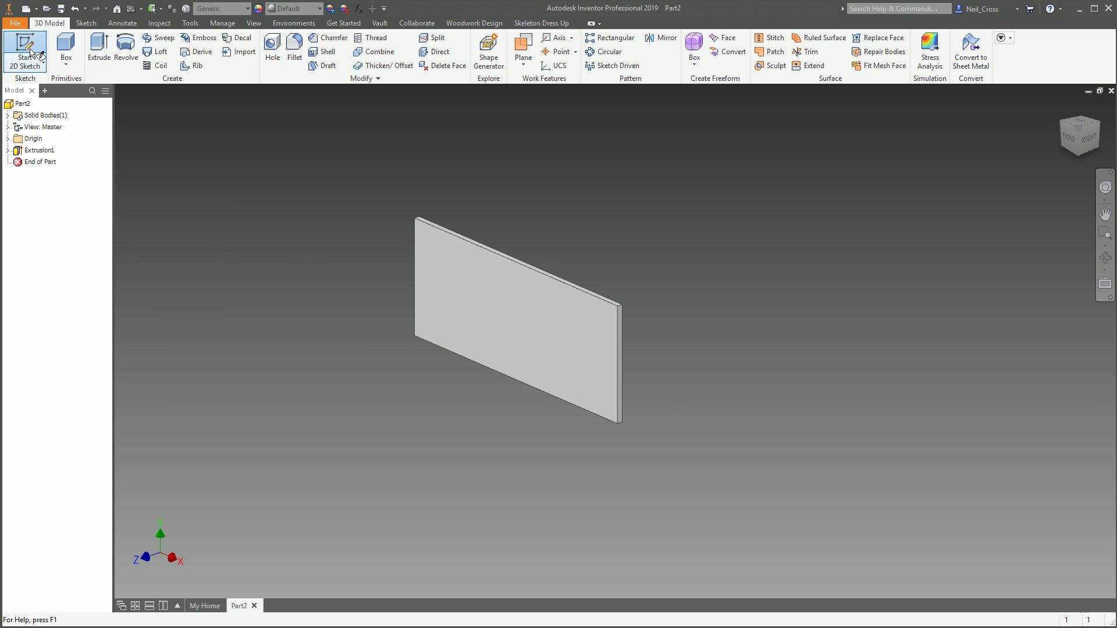
left_click(502, 333)
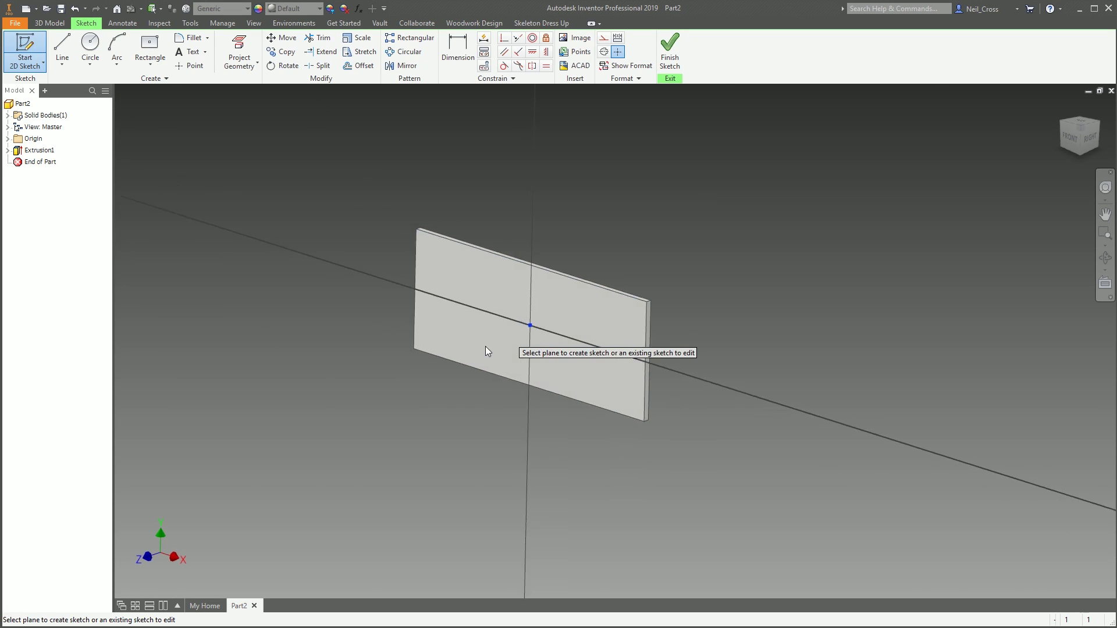
left_click(221, 53)
left_click(466, 381)
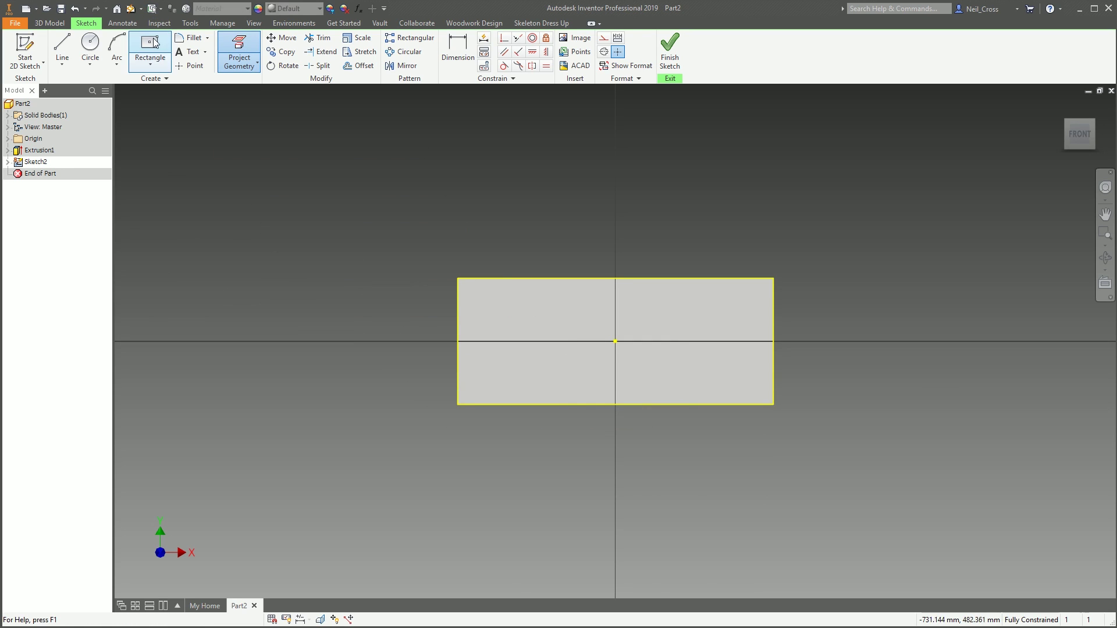
- Place a sketch point inside the plate's lower-left corner, about 15 mm from both adjacent edges
left_click(190, 65)
left_click(467, 395)
scroll(456, 417, "up", 5)
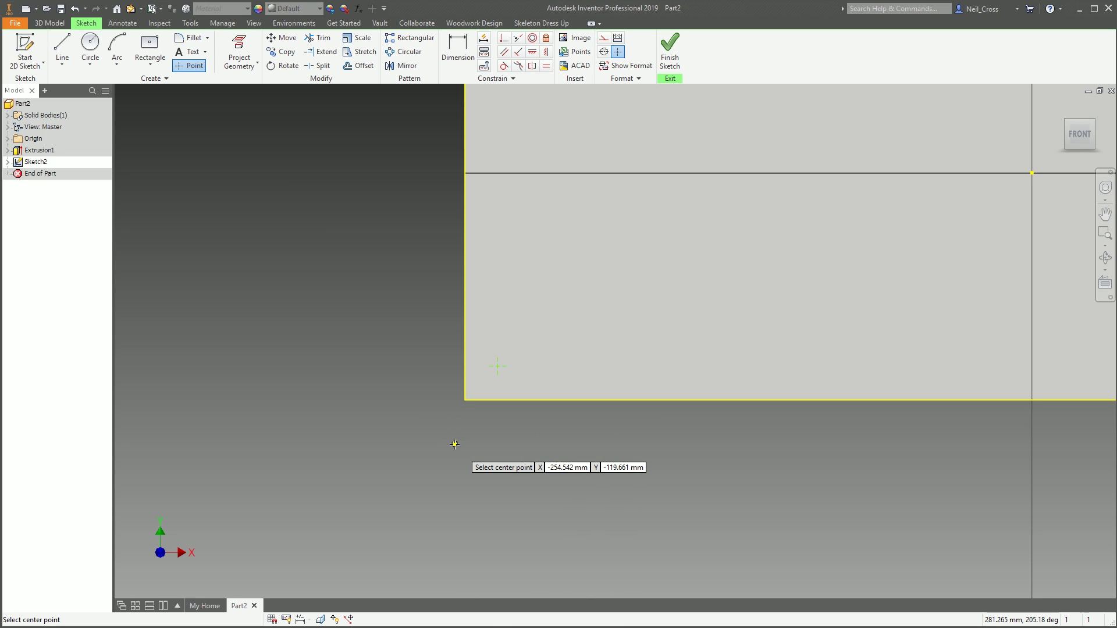
- Dimension the sketch point from the plate's left edge with the named value H1=7.25mm
left_click(458, 53)
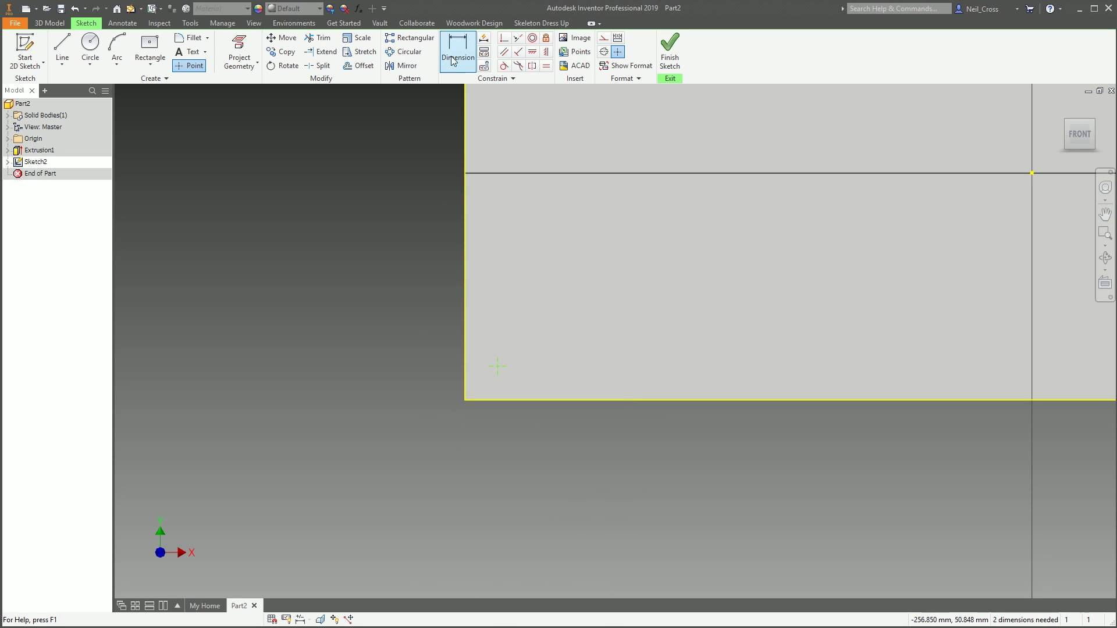
left_click(497, 365)
left_click(466, 373)
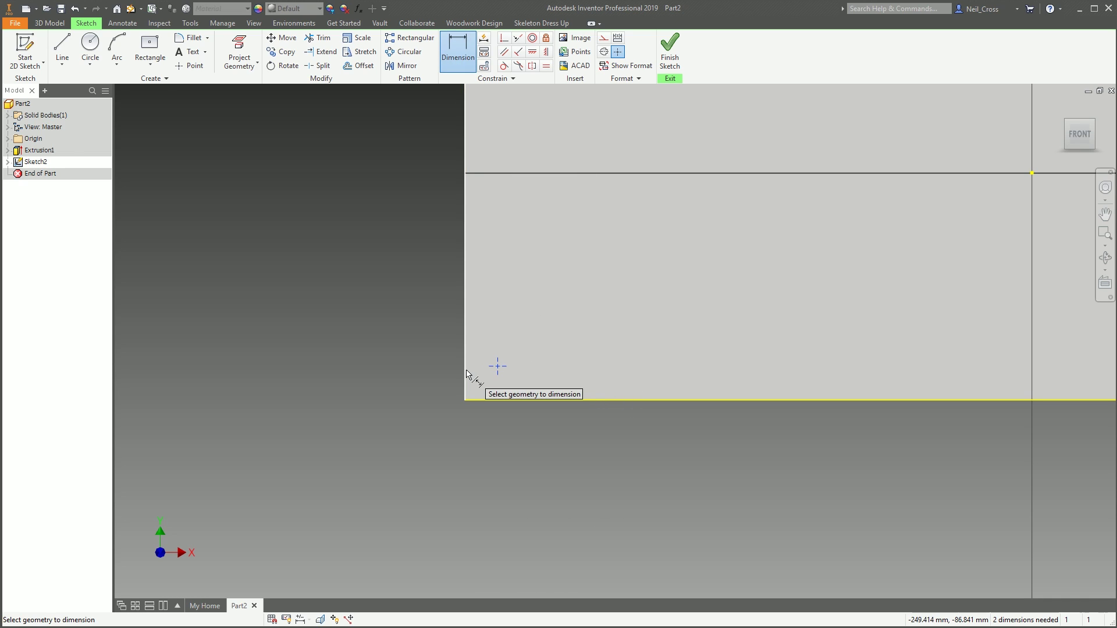
left_click(393, 338)
type("H1")
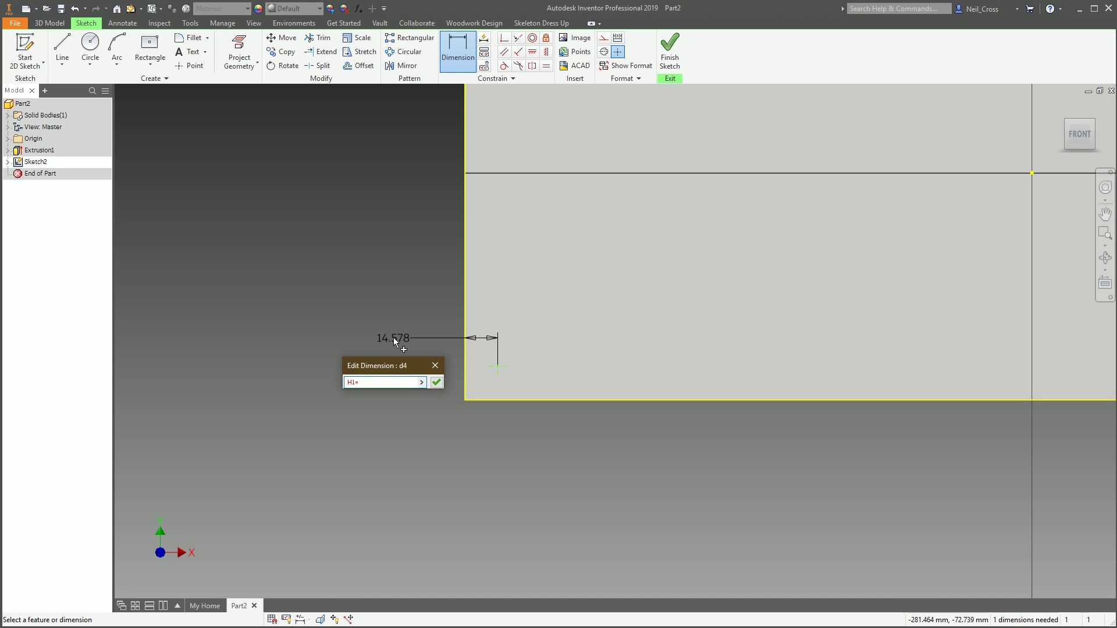
type("=7.25mm")
key("Return")
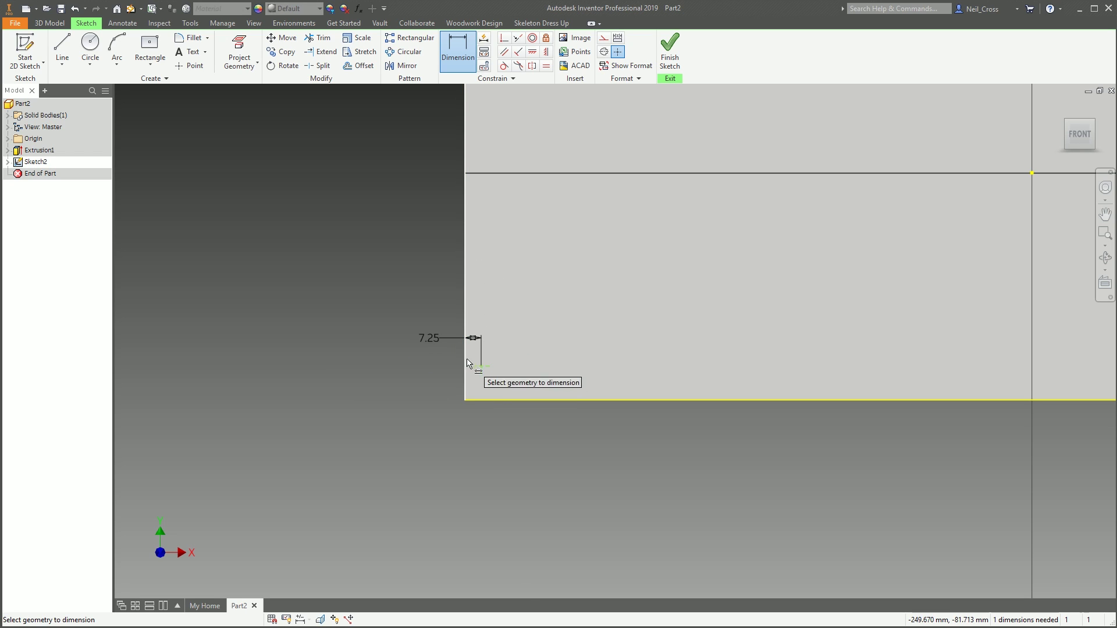
- Dimension the sketch point from the plate's bottom edge with the named value H2=7.25mm
left_click(485, 403)
left_click(522, 475)
type("H2")
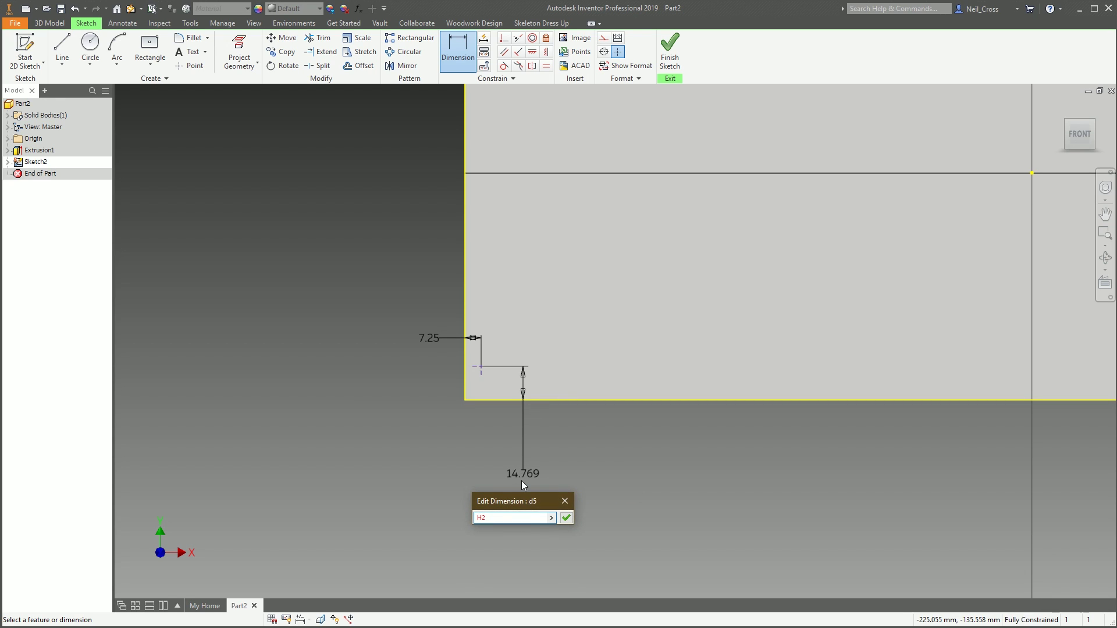
type("=7.25mm")
key("Return")
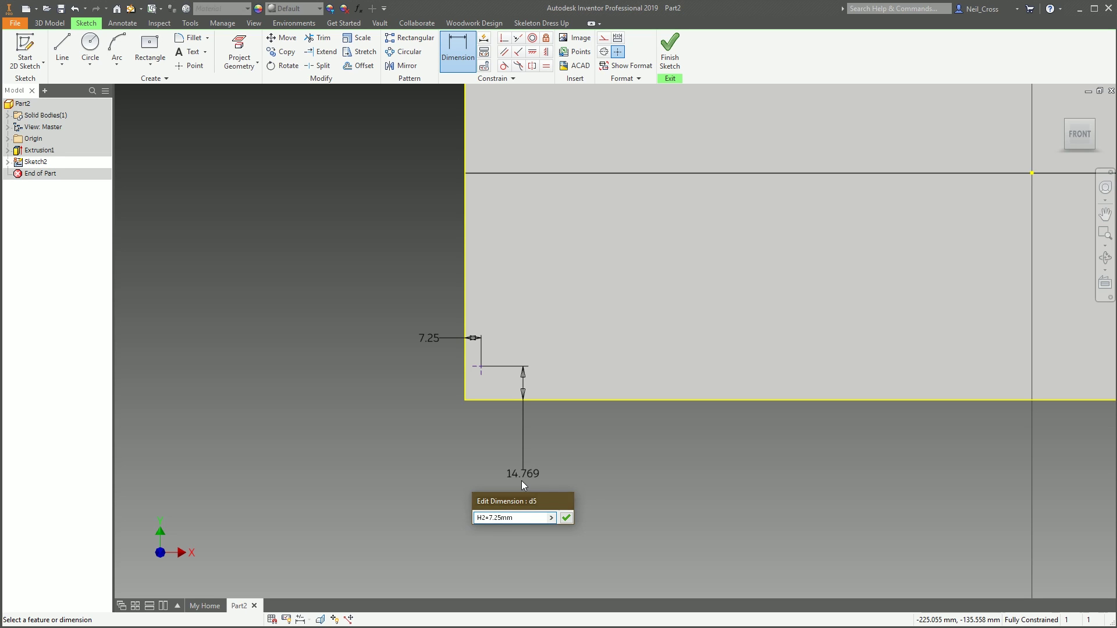
- Finish the sketch and create a simple through-all hole of 5.25 mm diameter at the sketch point
left_click(669, 53)
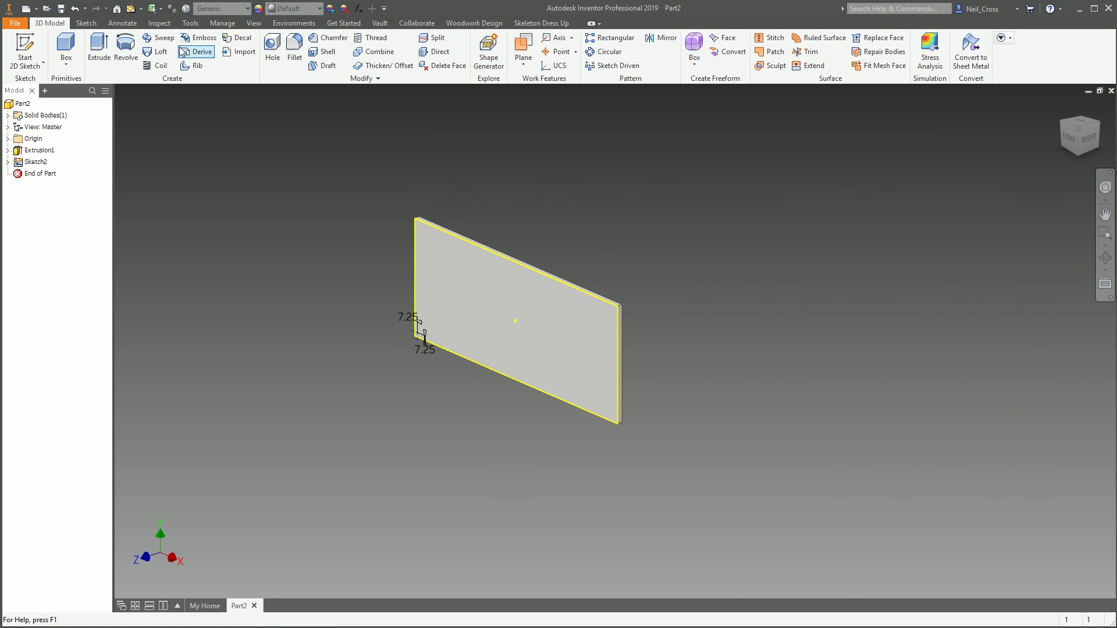
left_click(272, 46)
scroll(417, 342, "down", 5)
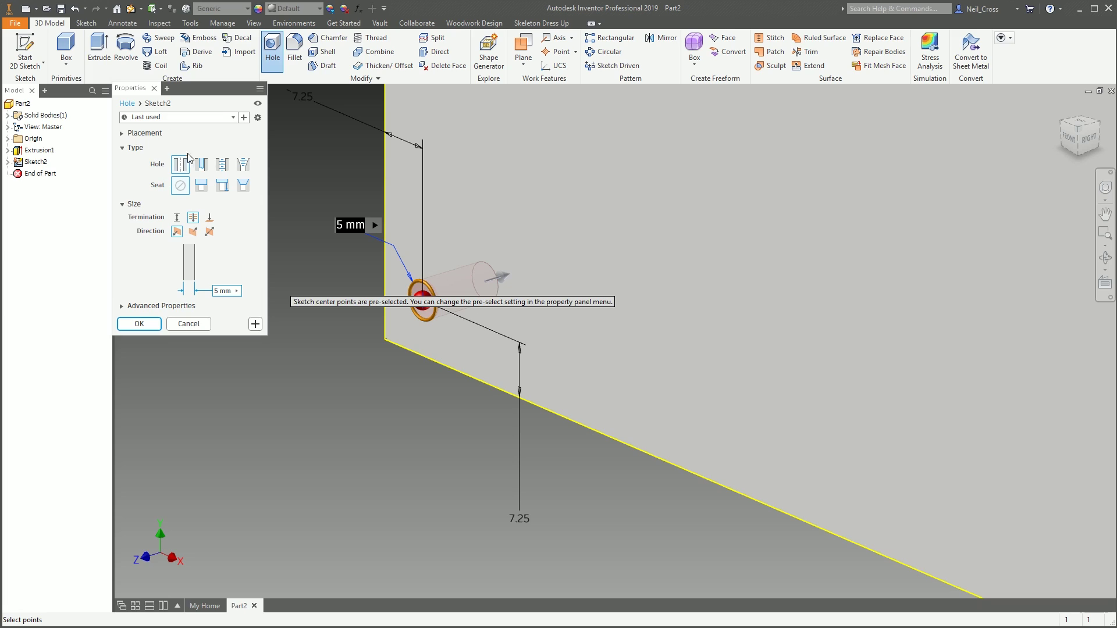
left_click(219, 292)
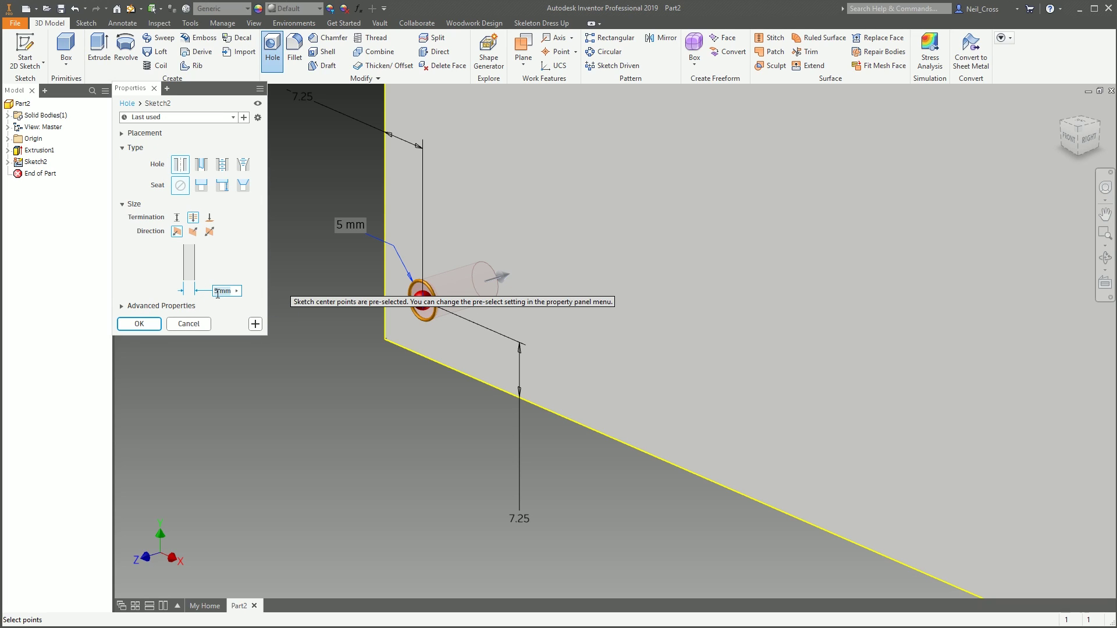
type(".25")
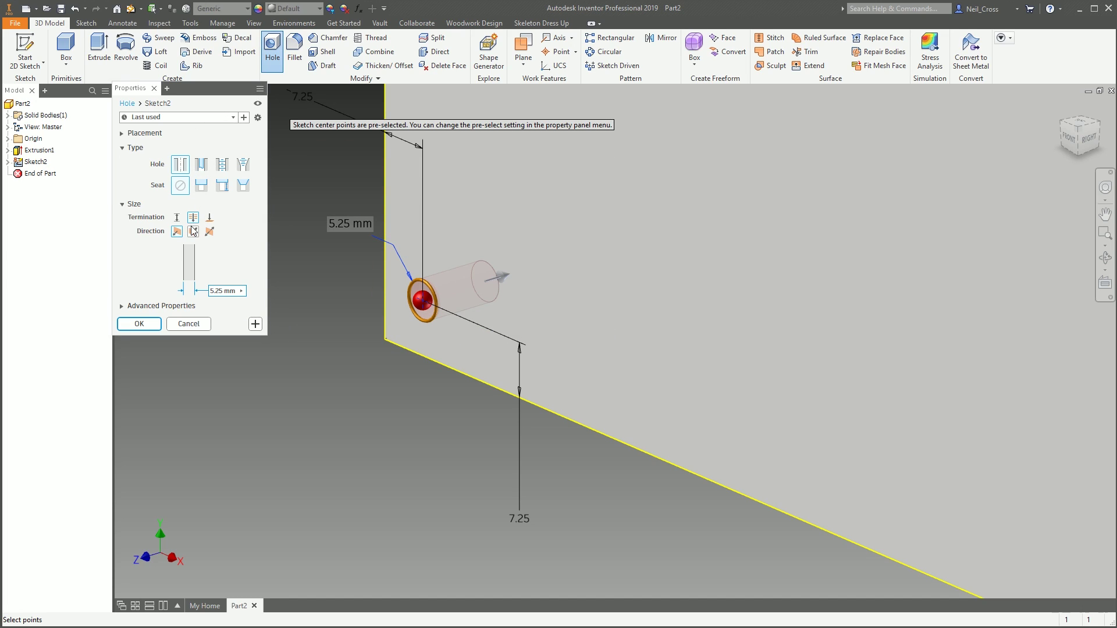
left_click(144, 323)
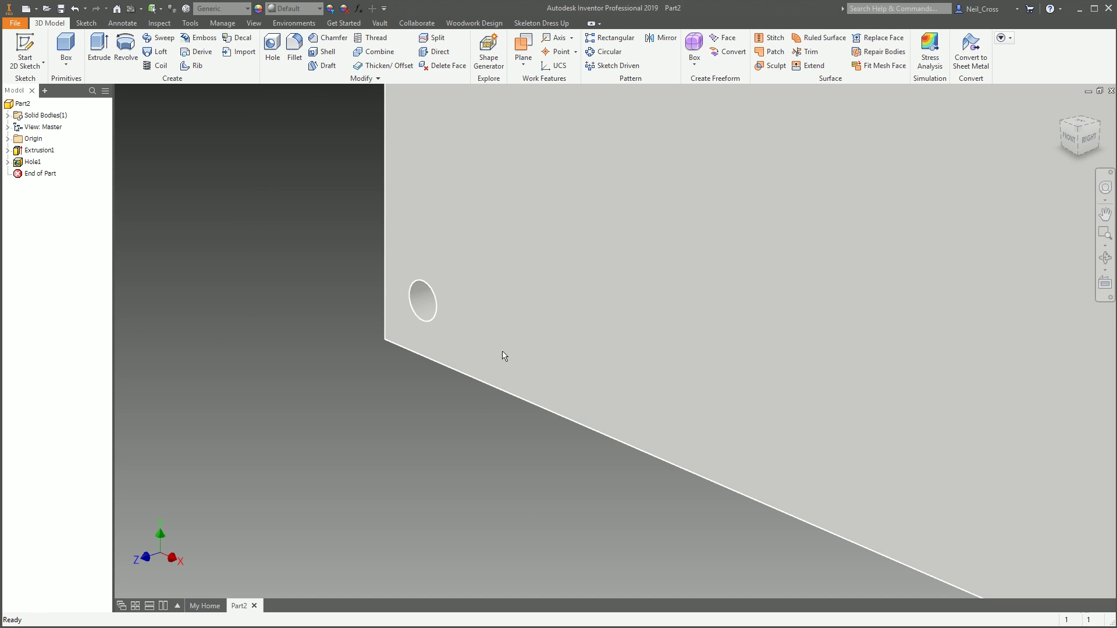
- Start a rectangular pattern of the corner hole with the plate's long front edge as the first direction
scroll(506, 395, "down", 5)
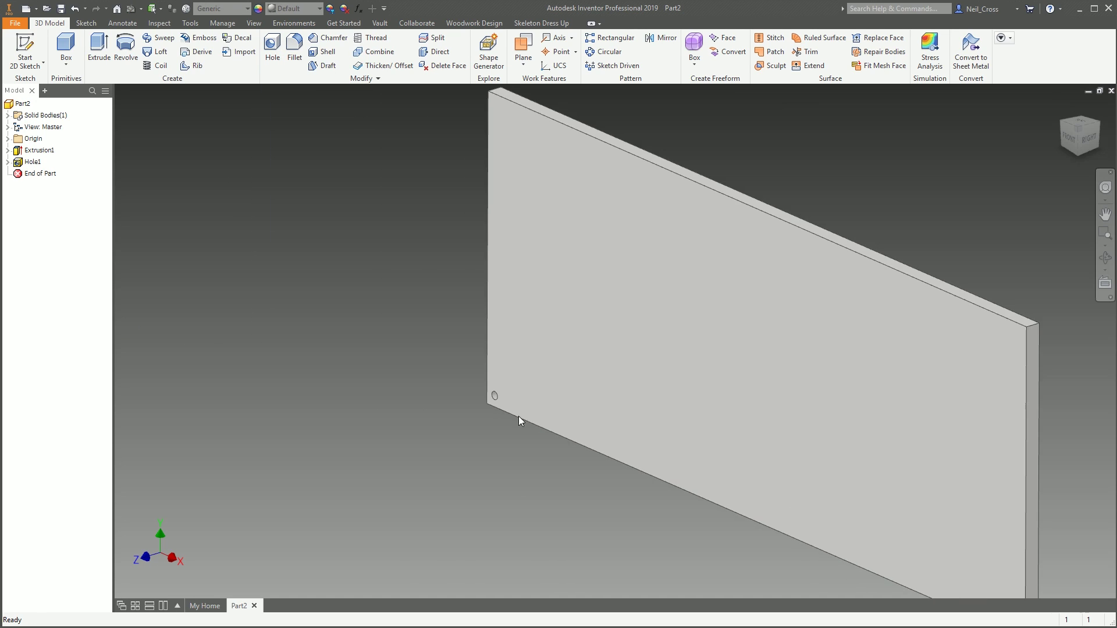
middle_click_drag(535, 433, 464, 427, "shift")
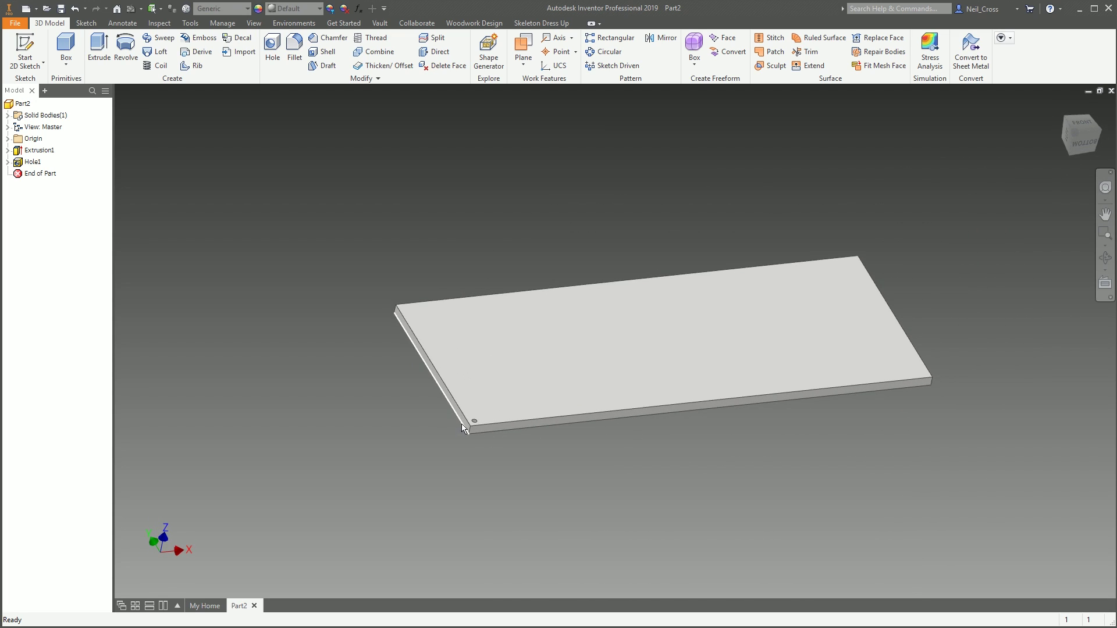
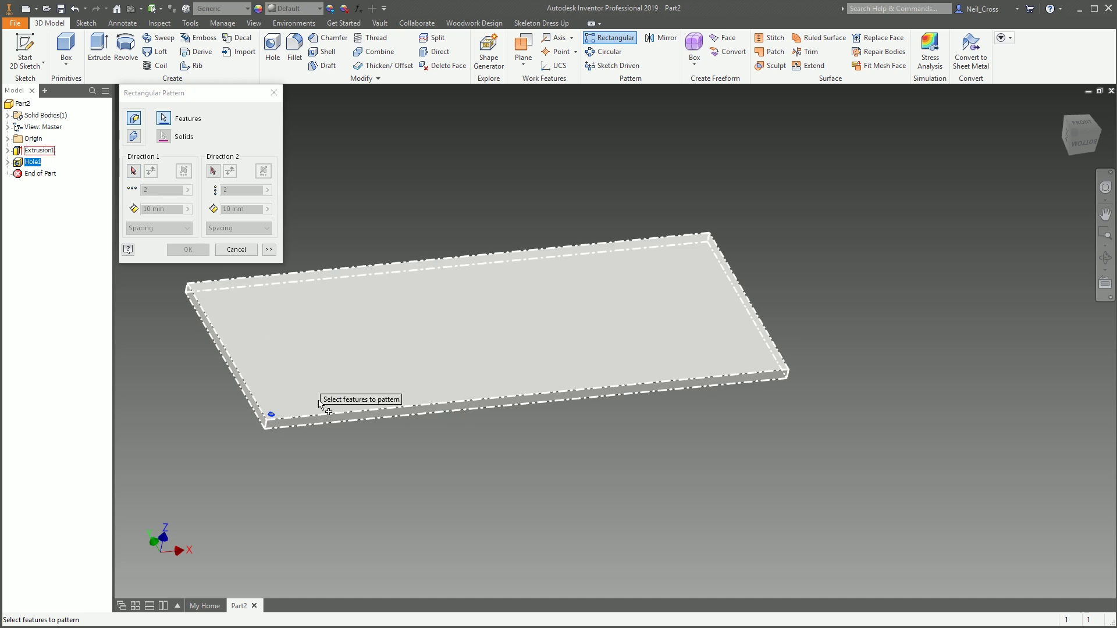
left_click(133, 171)
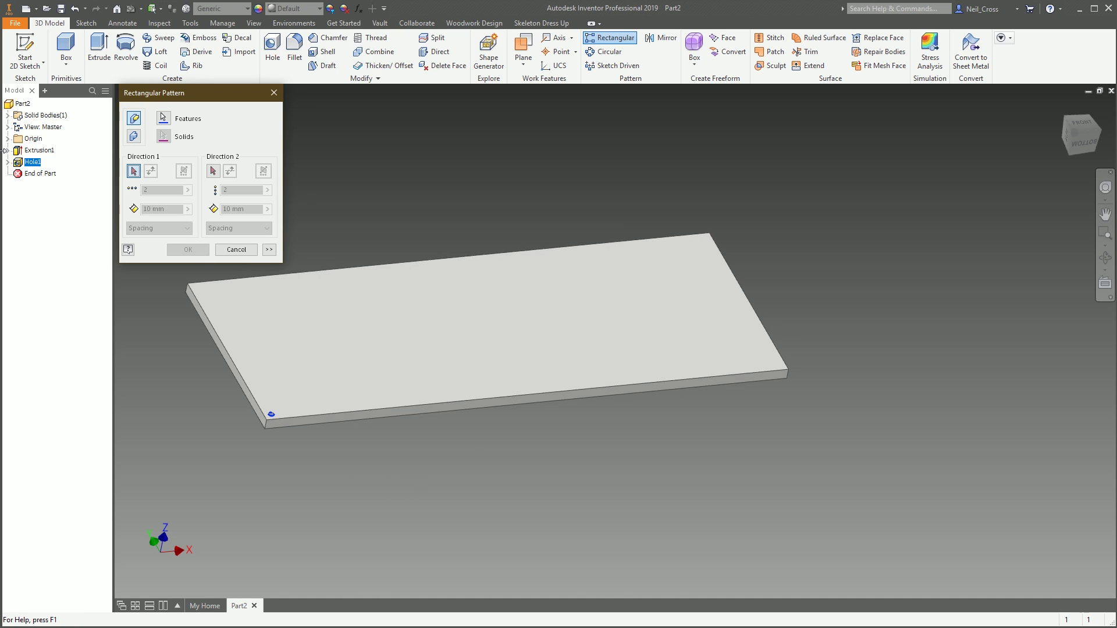
left_click(8, 139)
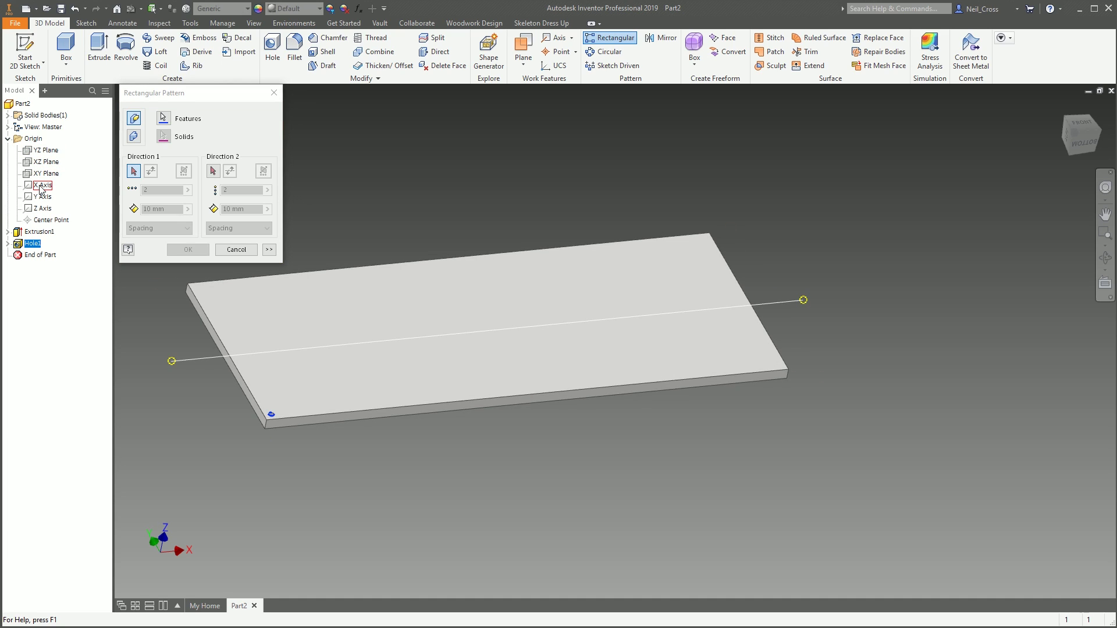
left_click(296, 417)
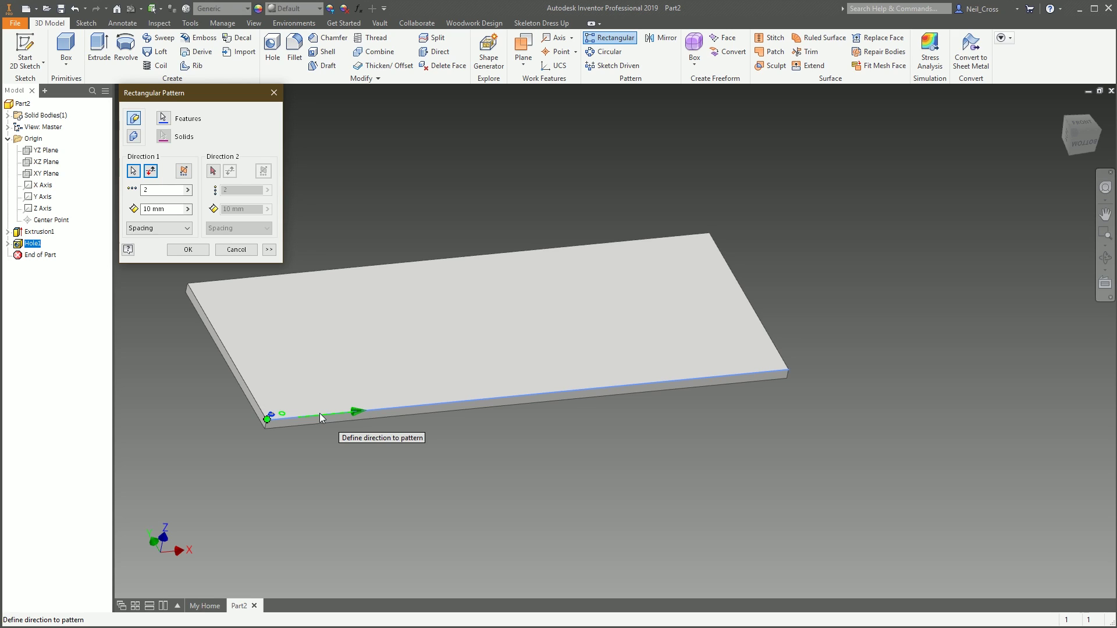
- Set the pattern's first direction to Distance mode with a count of 20 holes
left_click(147, 232)
left_click(150, 247)
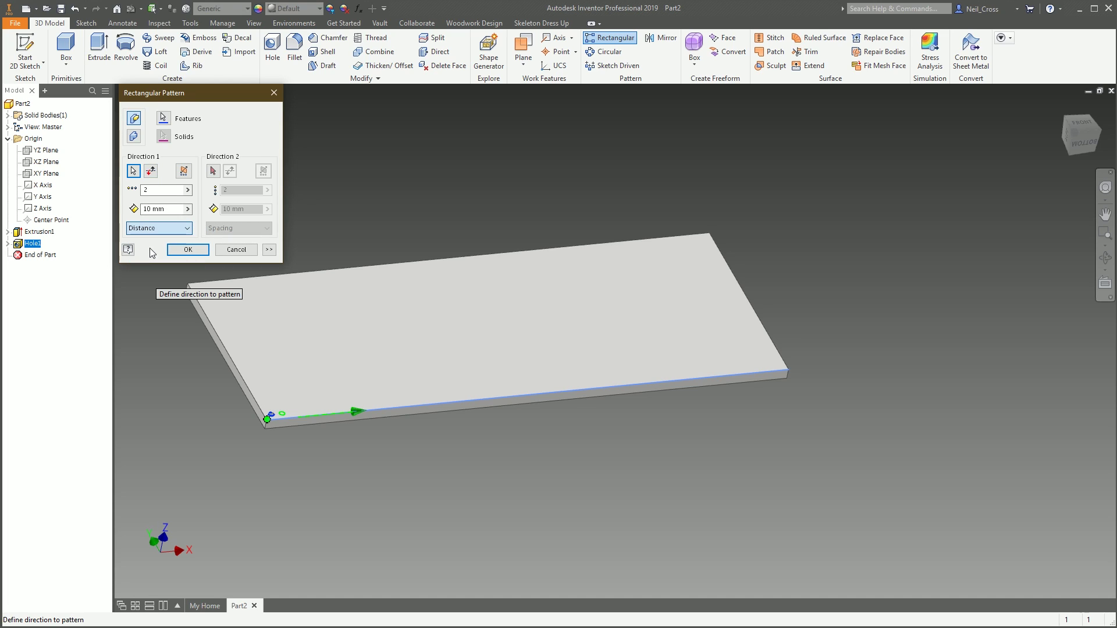
left_click(151, 209)
key("shift+Tab")
type("20")
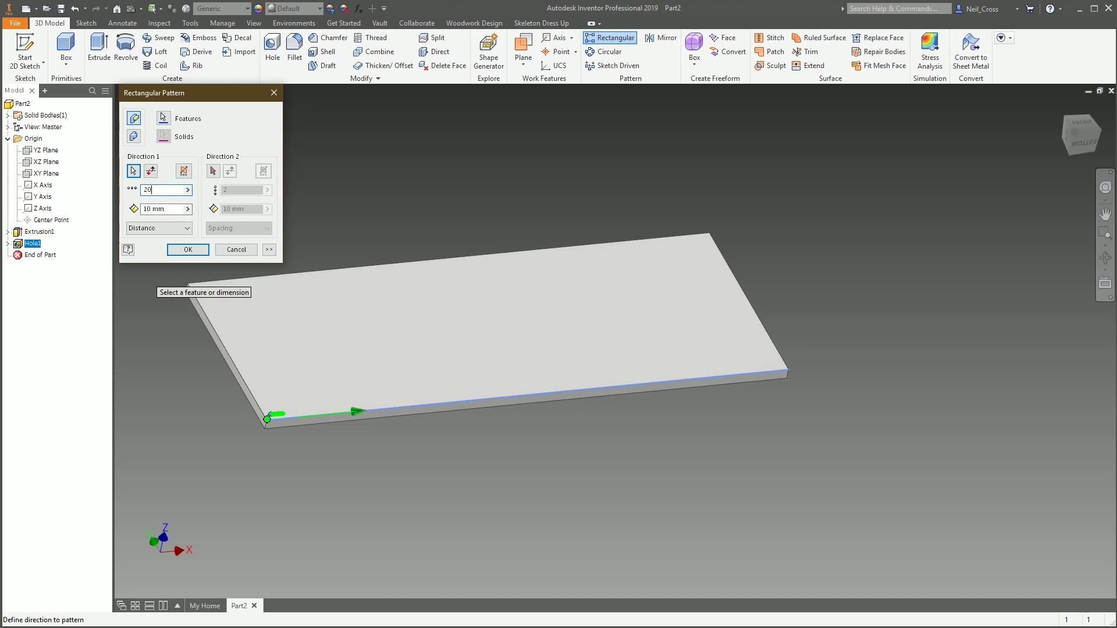
- Try fixed distances of 500, 490 and 470 mm for the pattern along the plate's length
double_click(147, 208)
type("500")
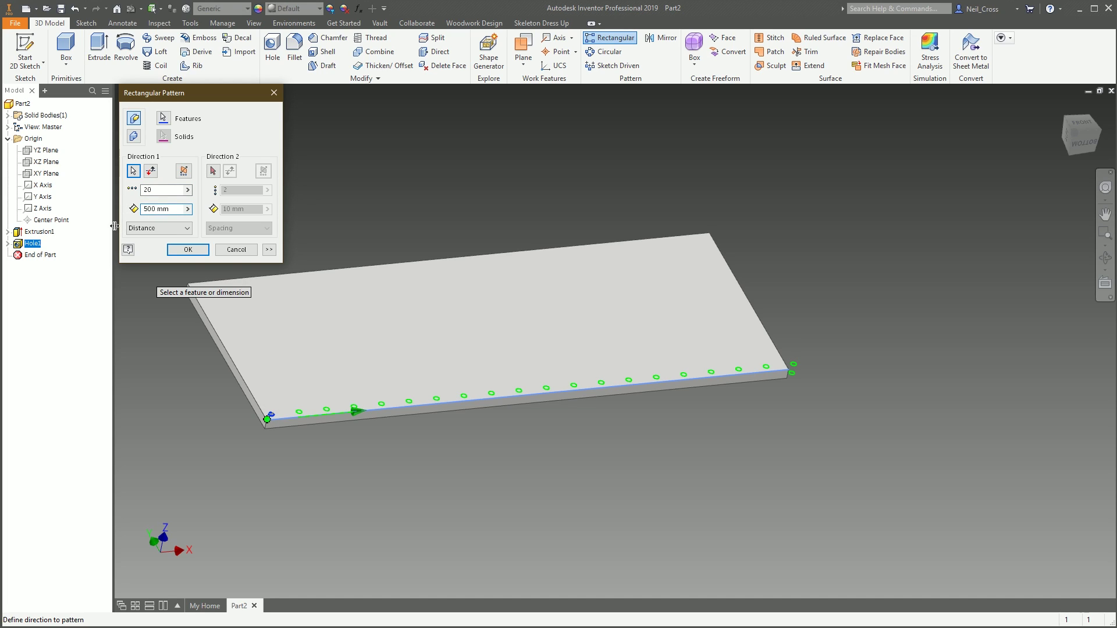
key("BackSpace")
key("BackSpace")
key("BackSpace")
type("490")
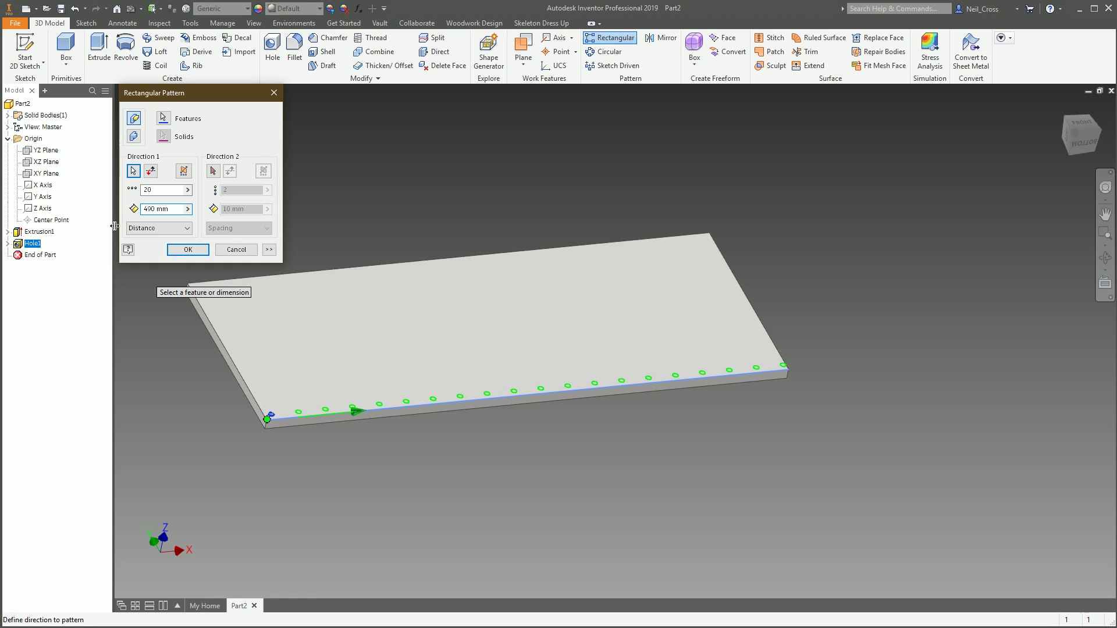
key("BackSpace")
key("BackSpace")
type("70")
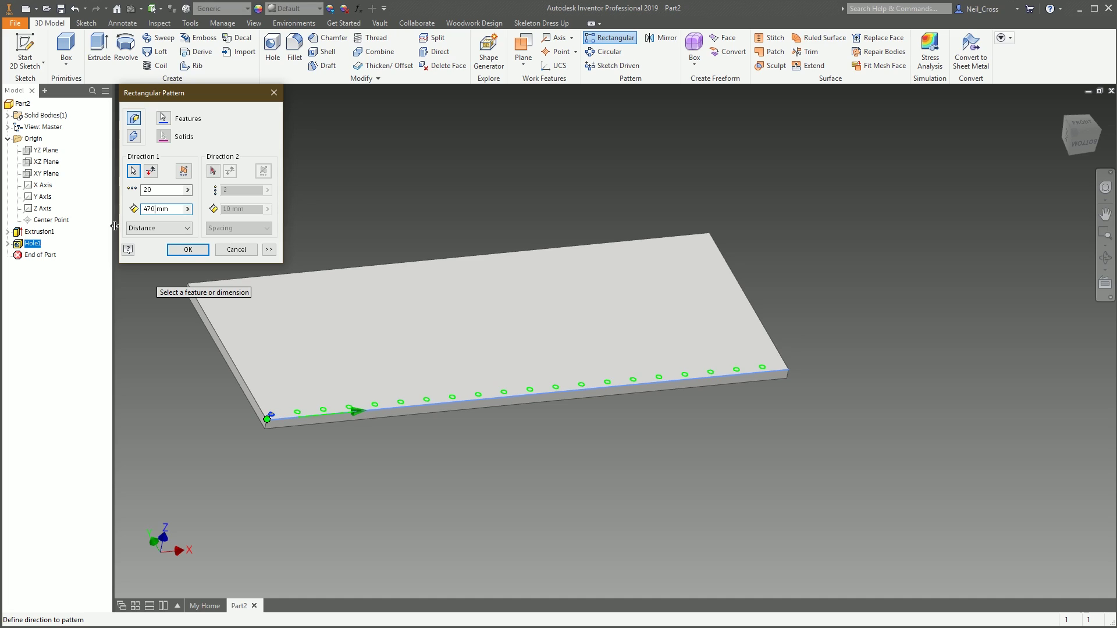
key("BackSpace")
key("BackSpace")
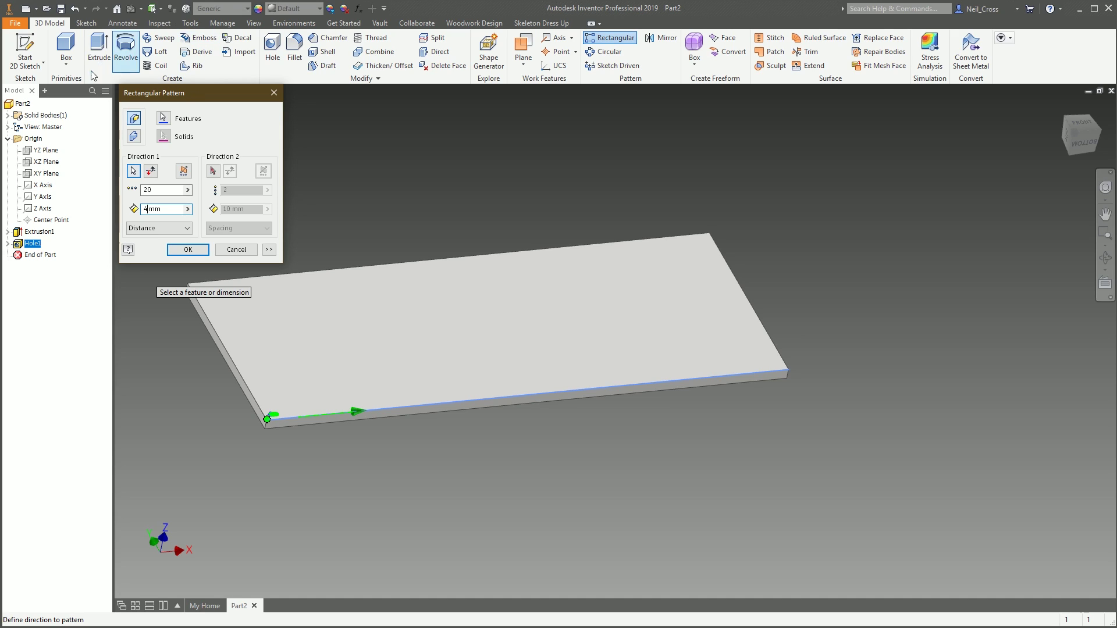
- Set the first direction's distance to the parameter formula Length-(H1*2) and create the hole pattern
key("ctrl+a")
key("BackSpace")
left_click(188, 208)
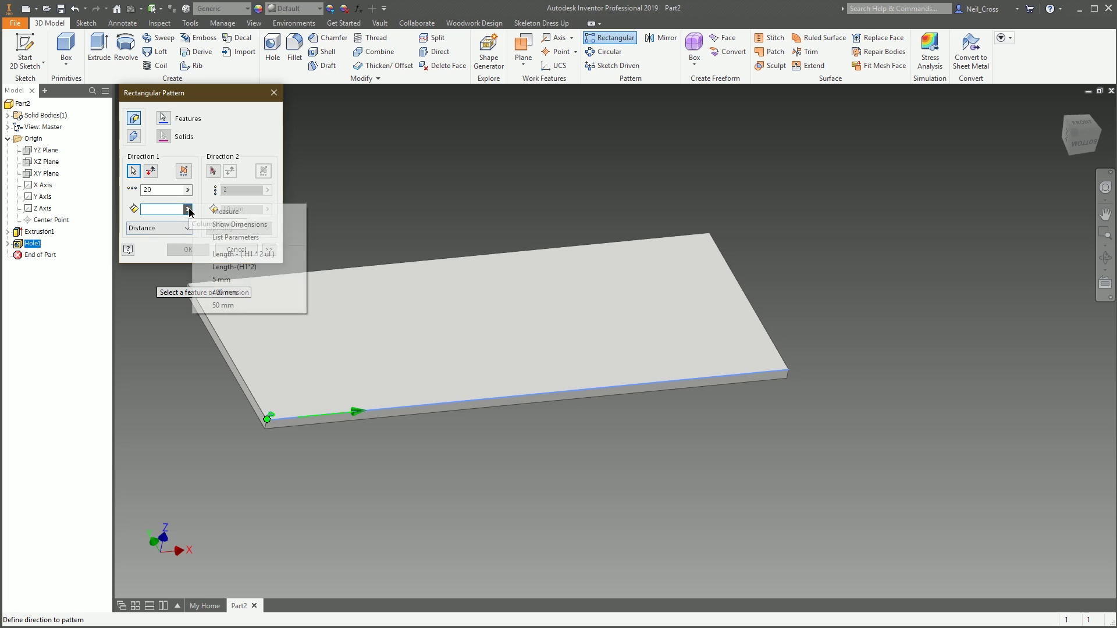
left_click(276, 237)
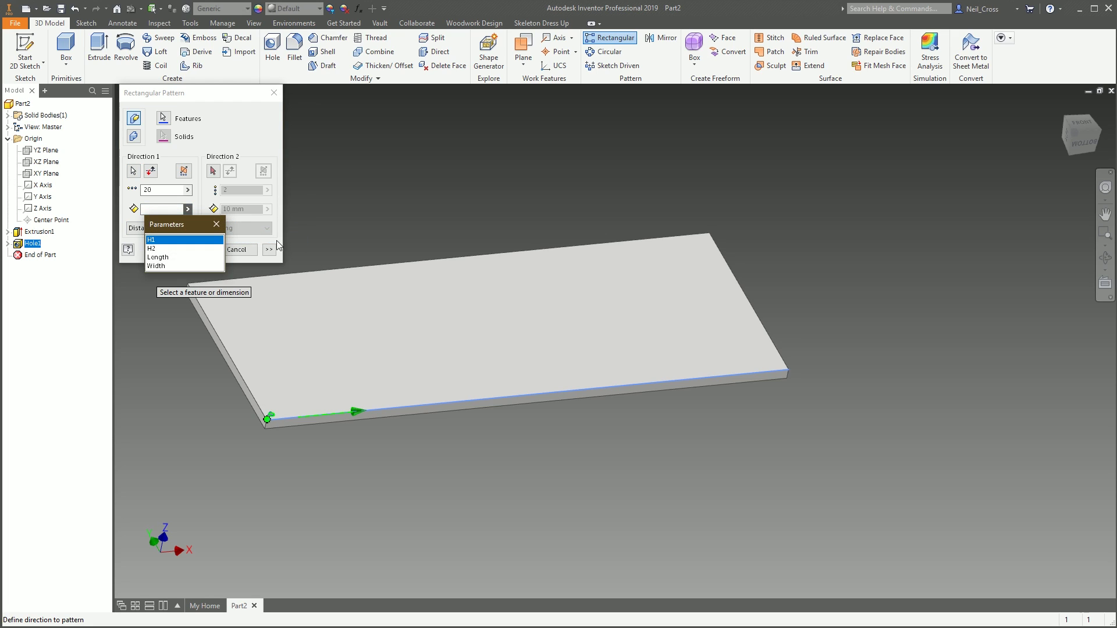
left_click(157, 257)
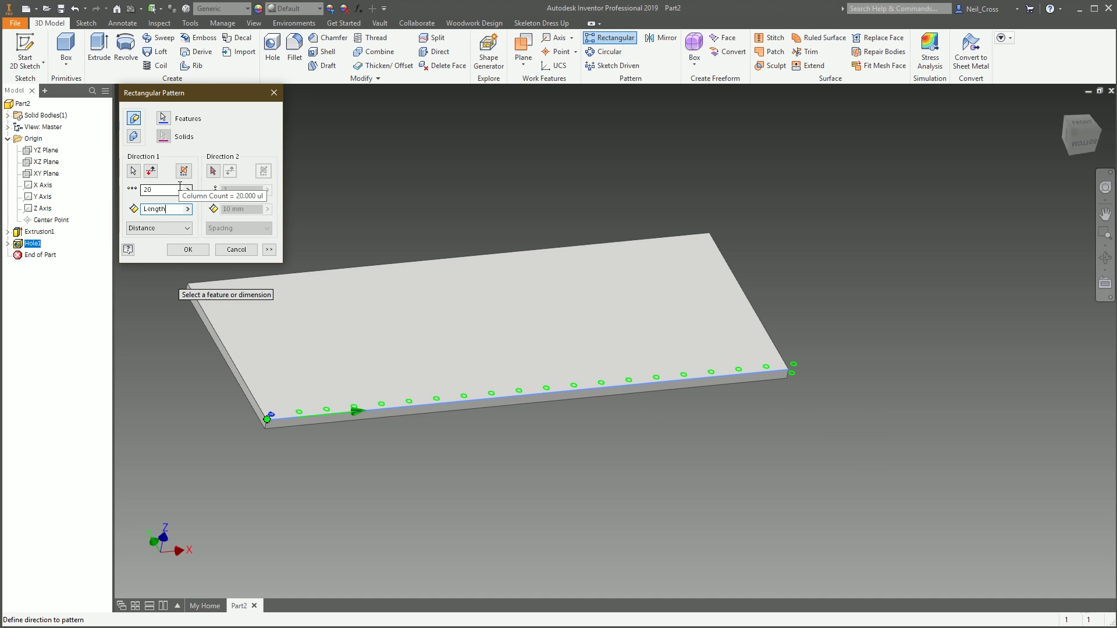
type("-(")
left_click(189, 209)
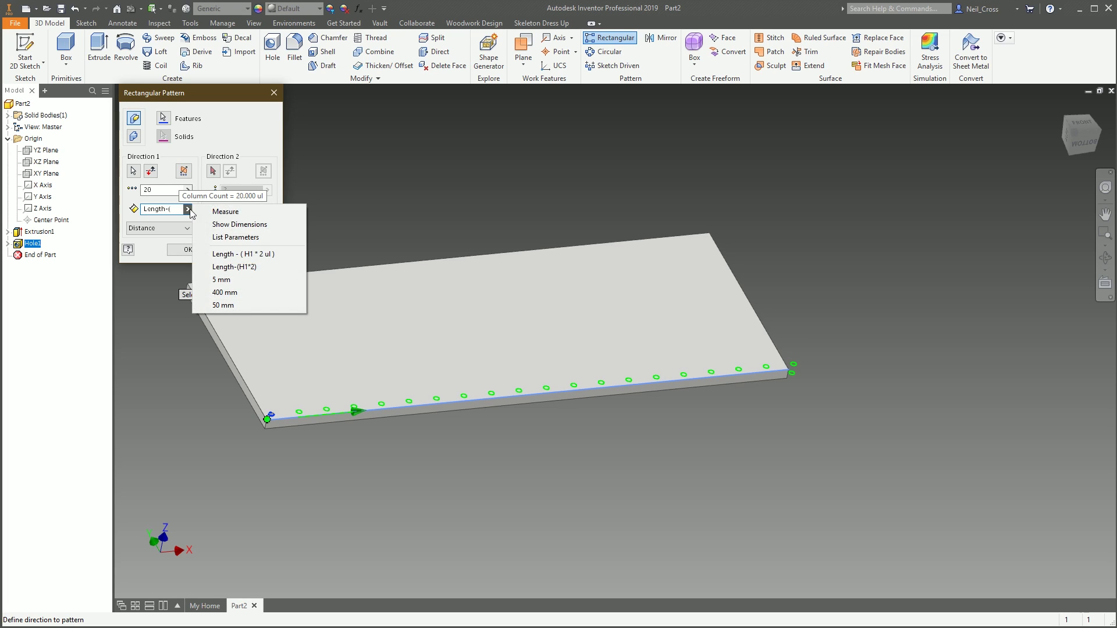
left_click(232, 237)
left_click(152, 241)
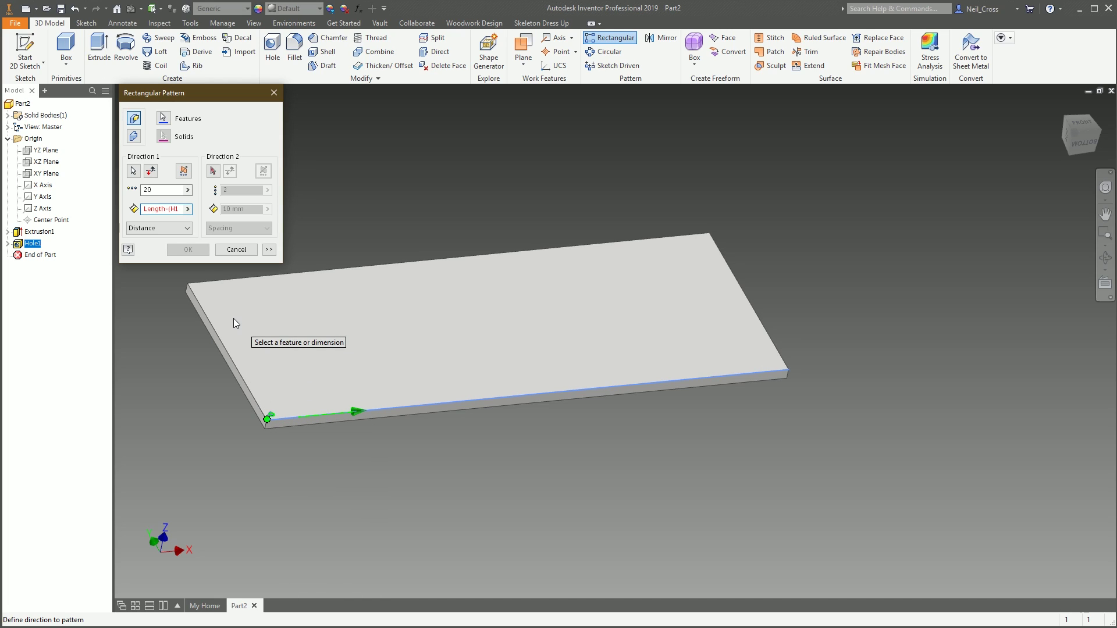
type("*2)")
left_click(187, 250)
- Edit the rectangular pattern so it has 50 holes along the plate's length
scroll(523, 363, "up", 2)
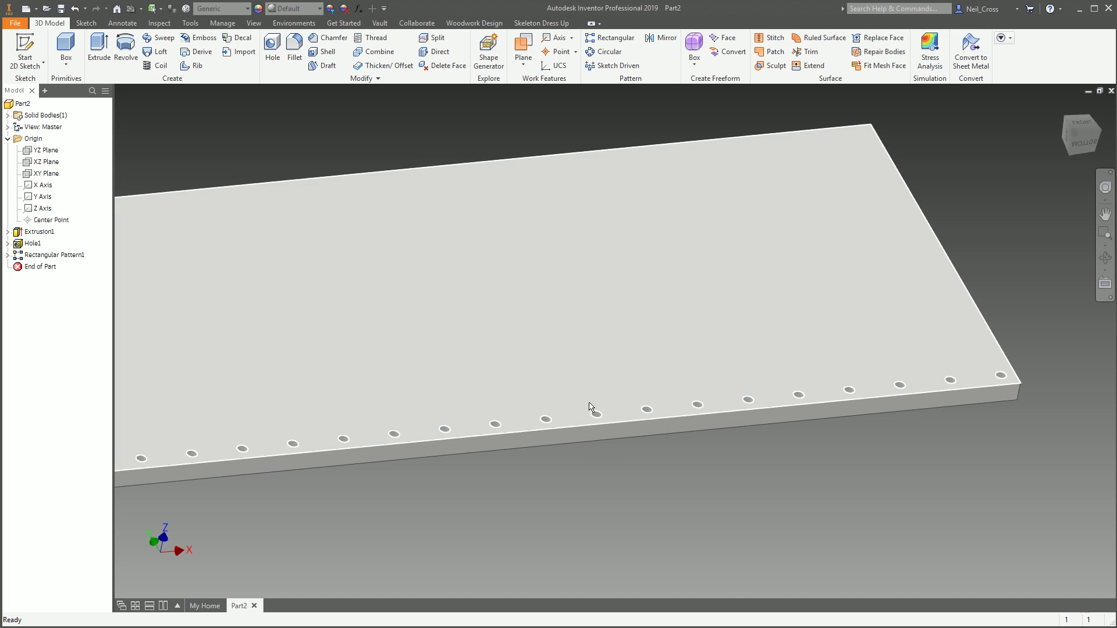
scroll(581, 403, "down", 3)
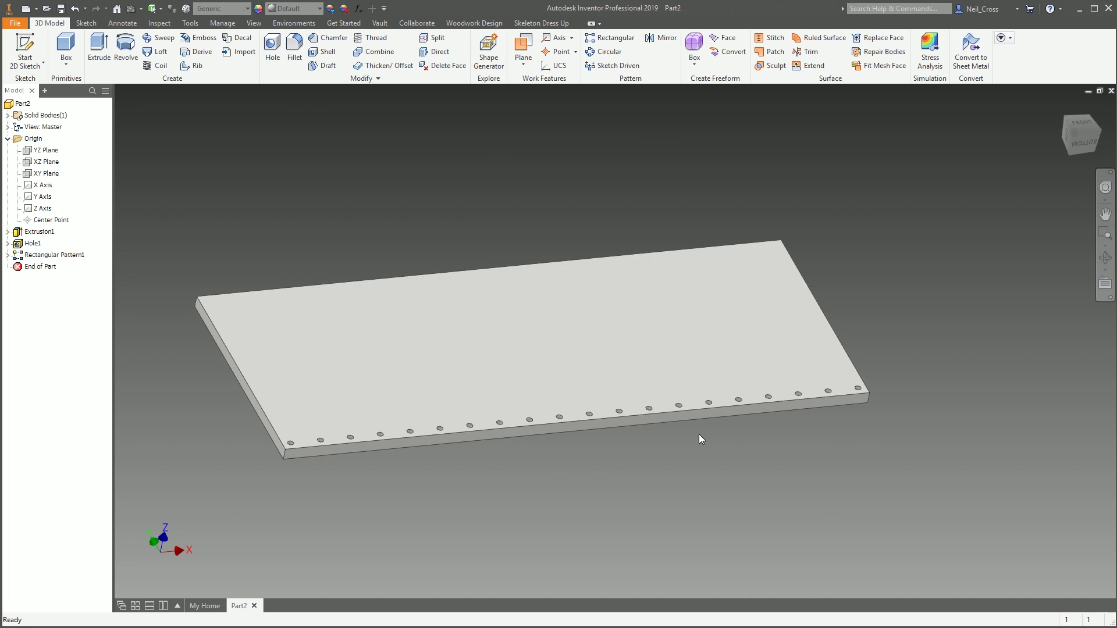
scroll(870, 391, "up", 2)
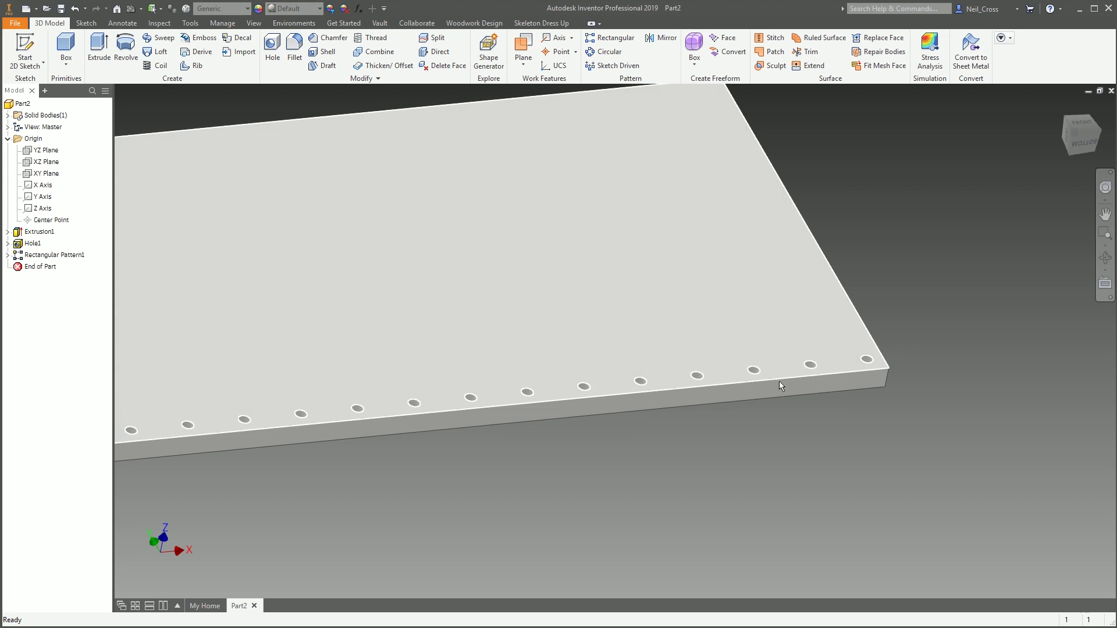
scroll(779, 382, "down", 3)
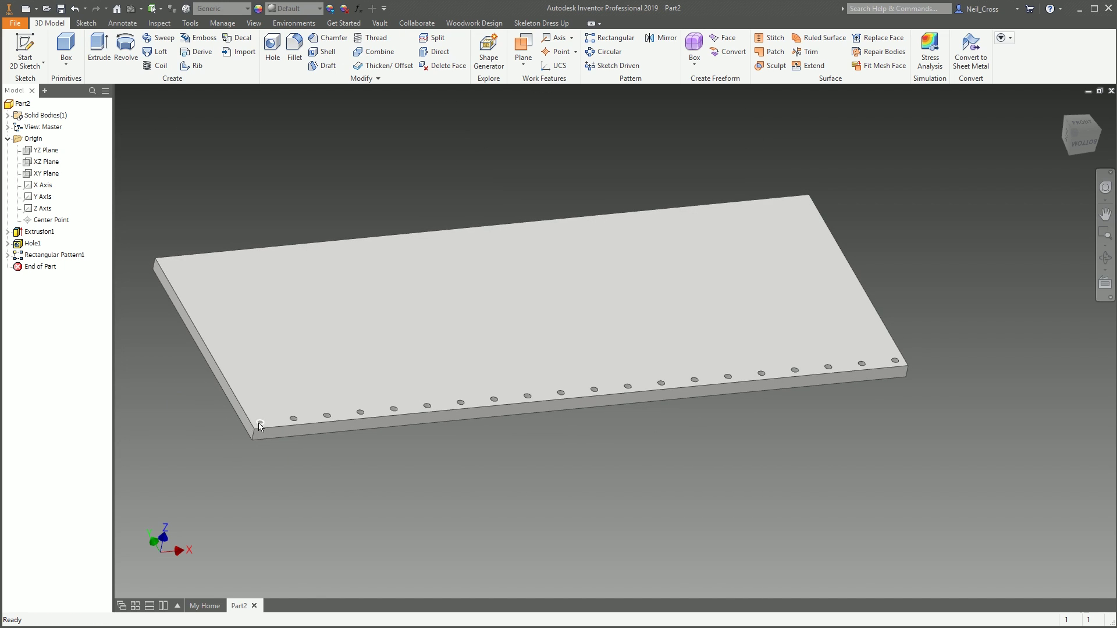
double_click(61, 256)
double_click(148, 190)
type("30")
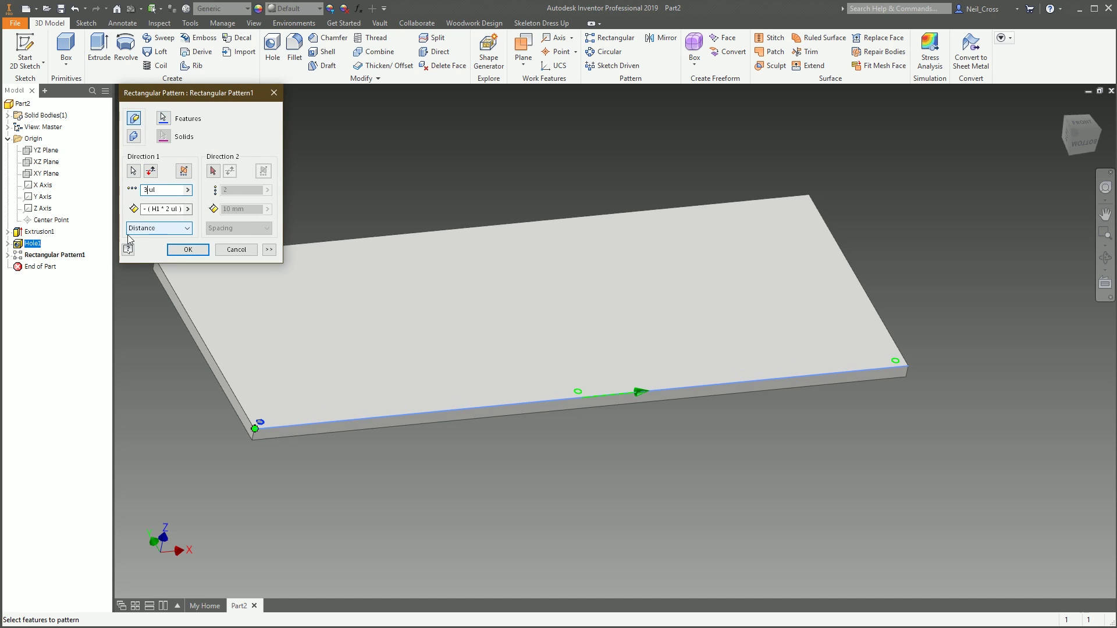
key("BackSpace")
key("BackSpace")
type("500")
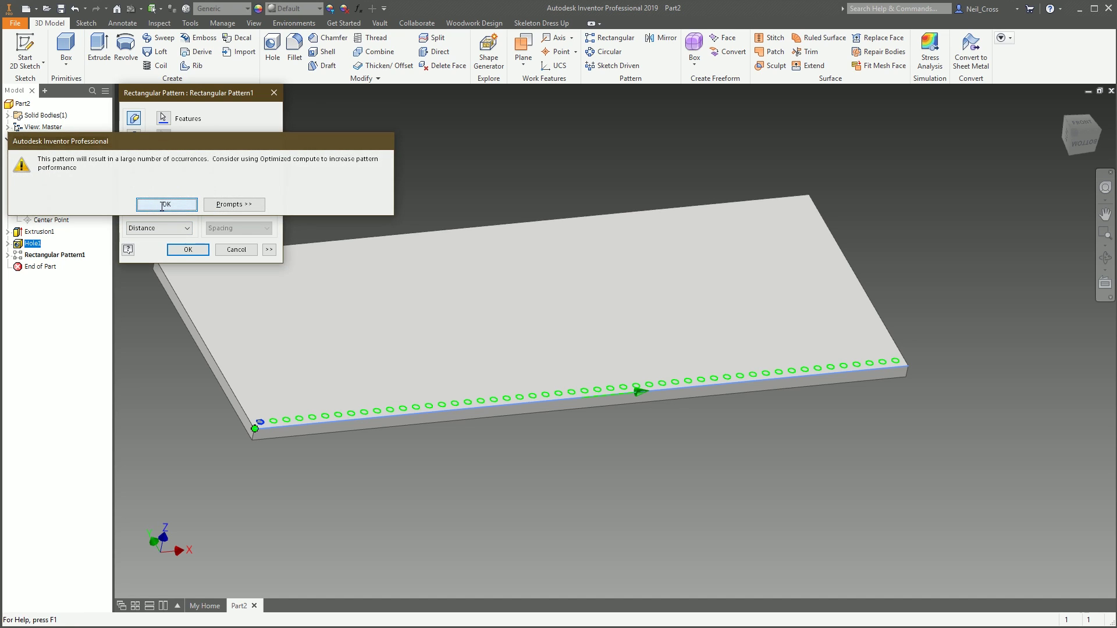
left_click(167, 204)
left_click(188, 248)
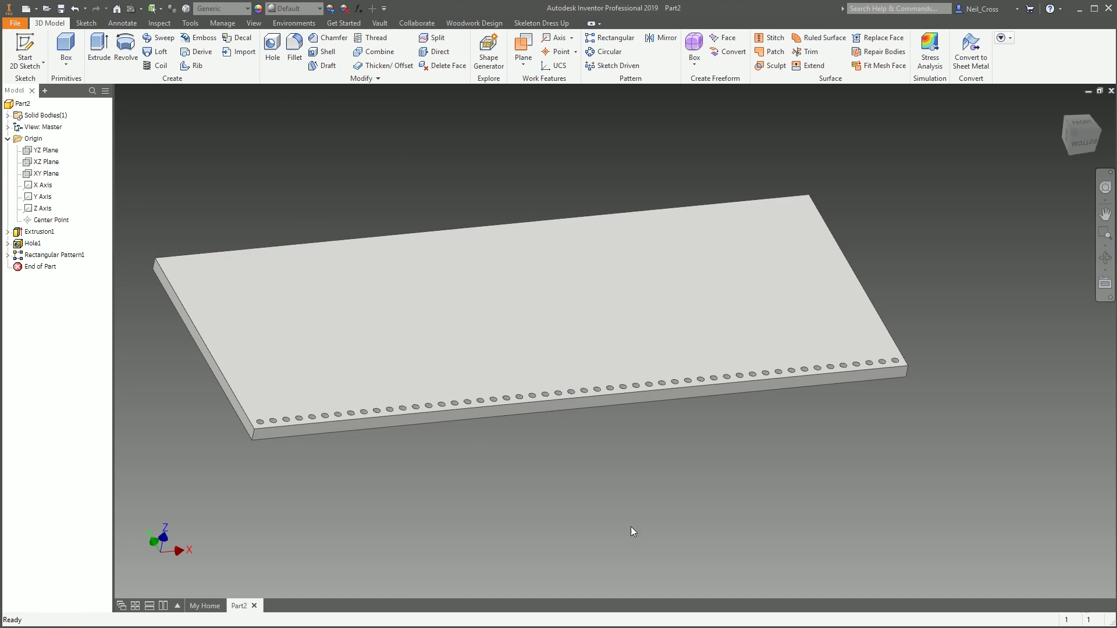
- Add the plate's short edge as the pattern's second direction, flipped to run across the plate, in Distance mode with a count of 15
left_click(38, 256)
double_click(37, 257)
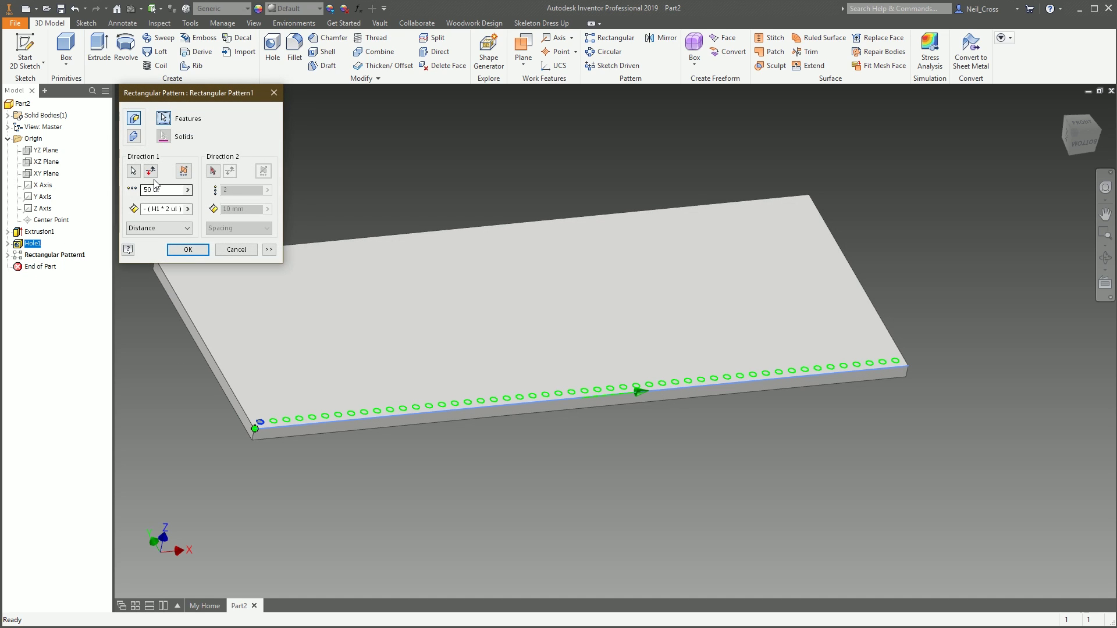
left_click(221, 366)
middle_click_drag(272, 314, 379, 384)
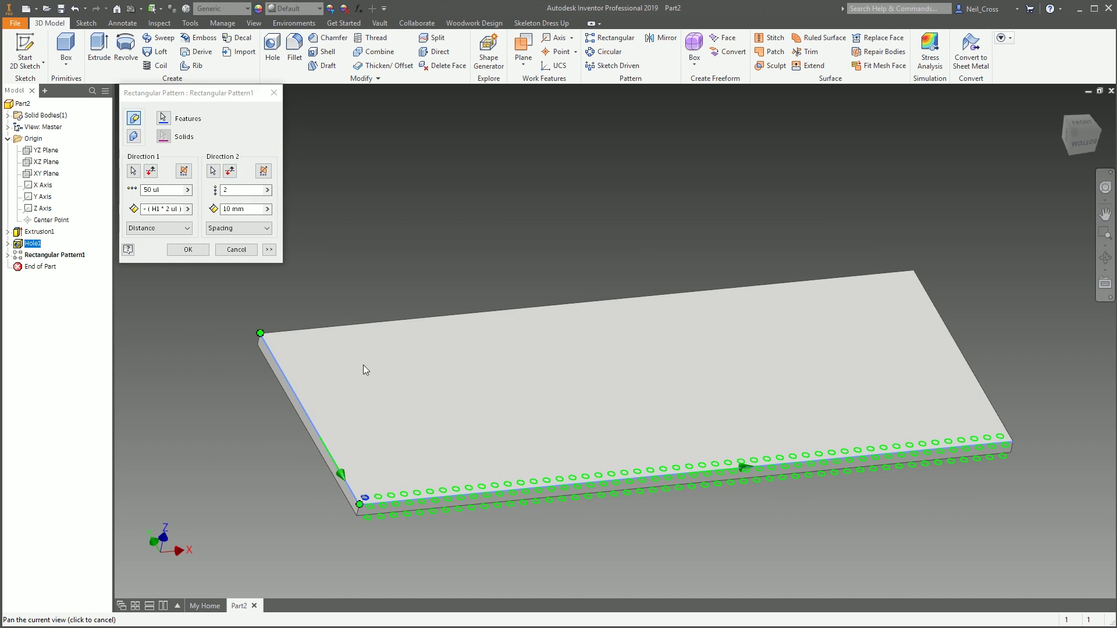
left_click(238, 228)
left_click(238, 244)
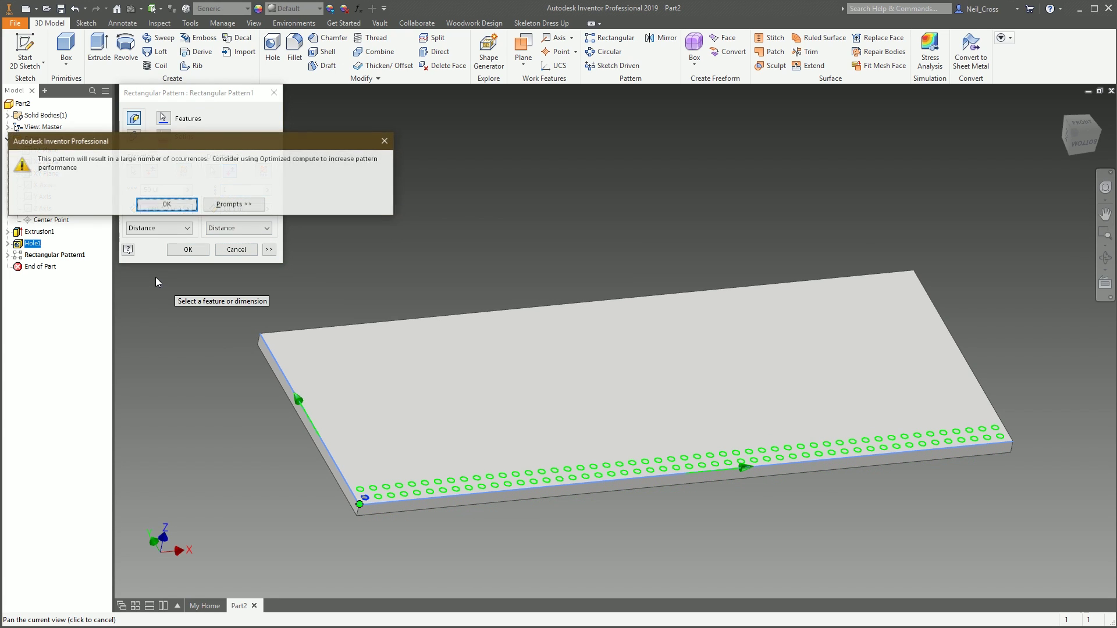
left_click(167, 205)
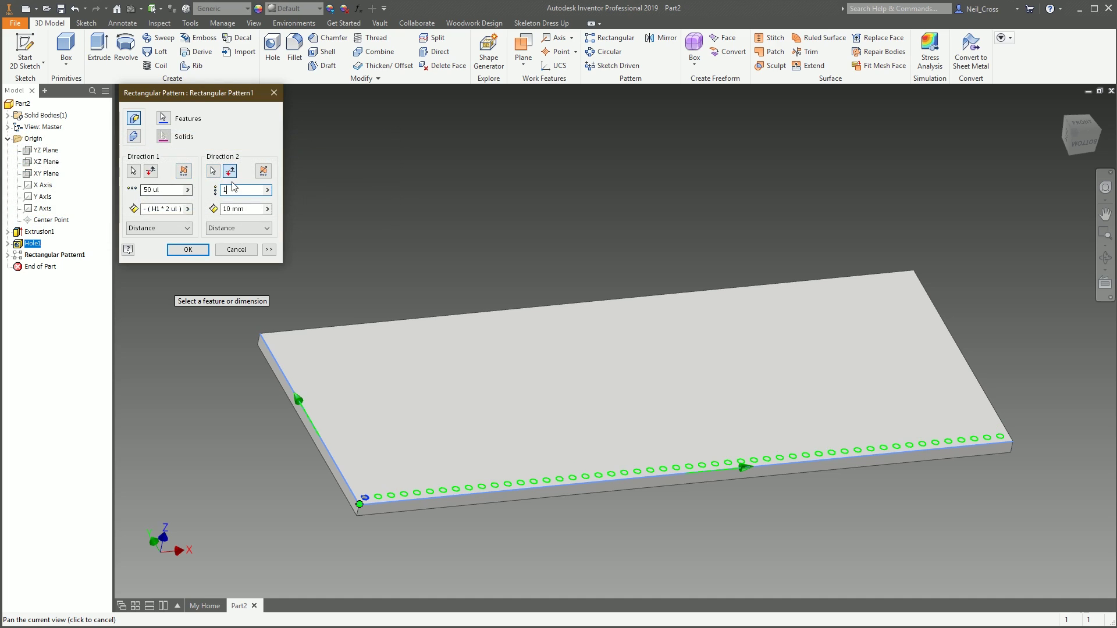
type("5")
left_click(166, 206)
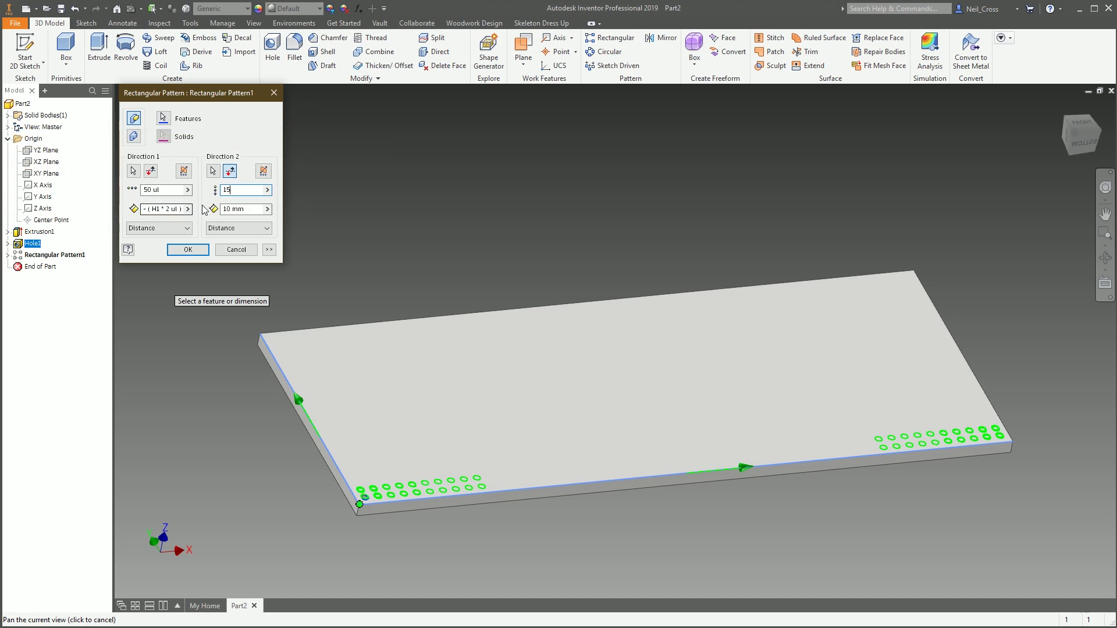
- Set the second direction's distance to the parameter formula Width-(H2*2) and apply the pattern edit
double_click(230, 209)
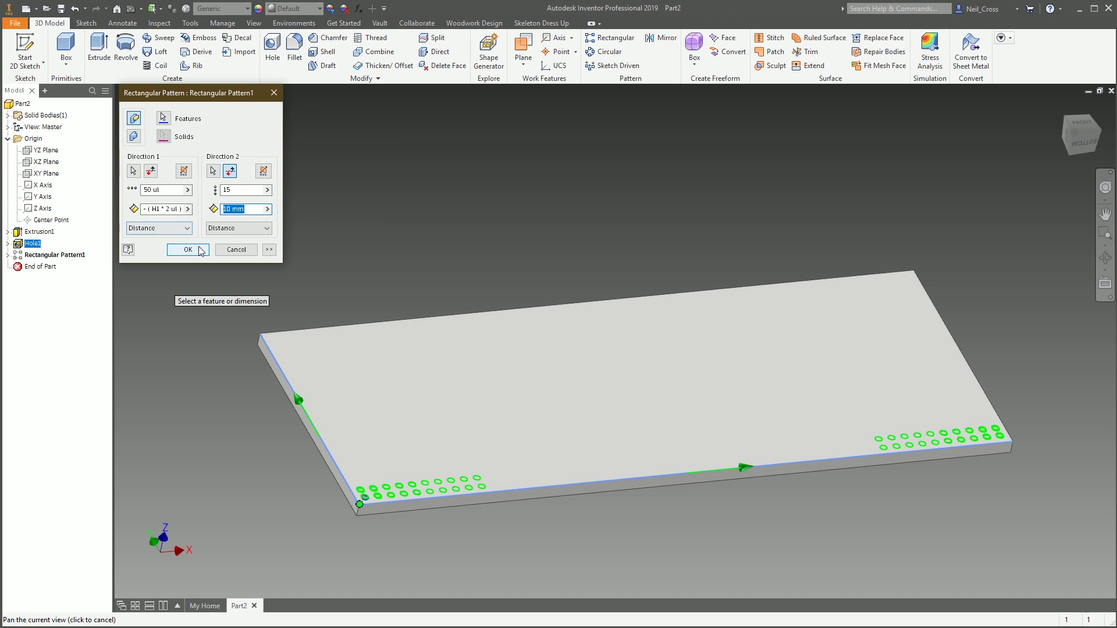
key("BackSpace")
left_click(234, 229)
left_click(236, 234)
left_click(267, 210)
left_click(308, 238)
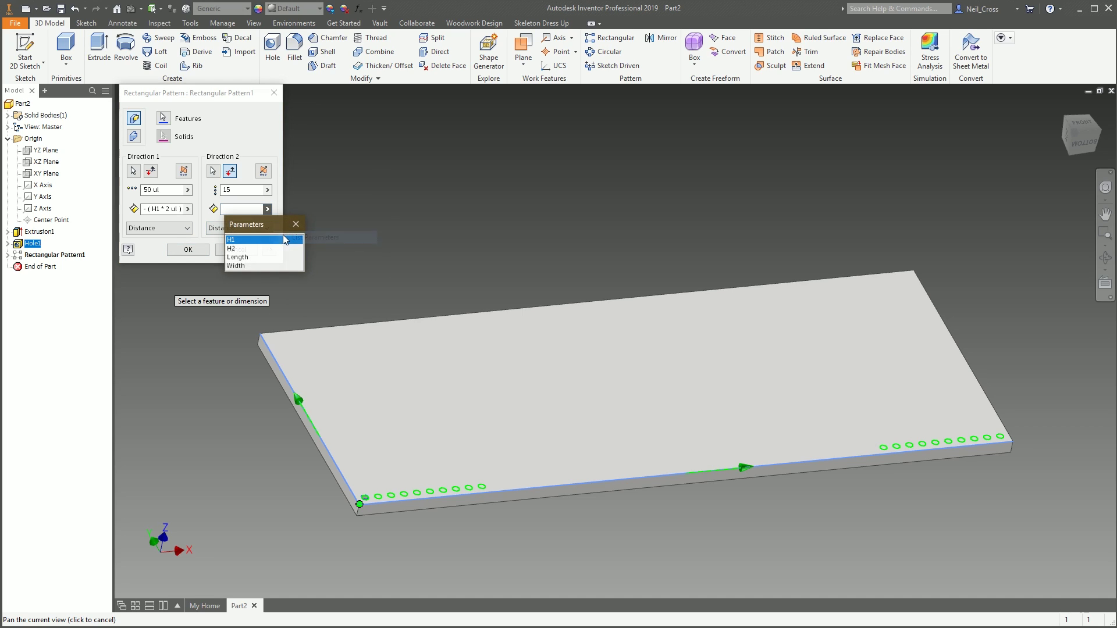
left_click(235, 266)
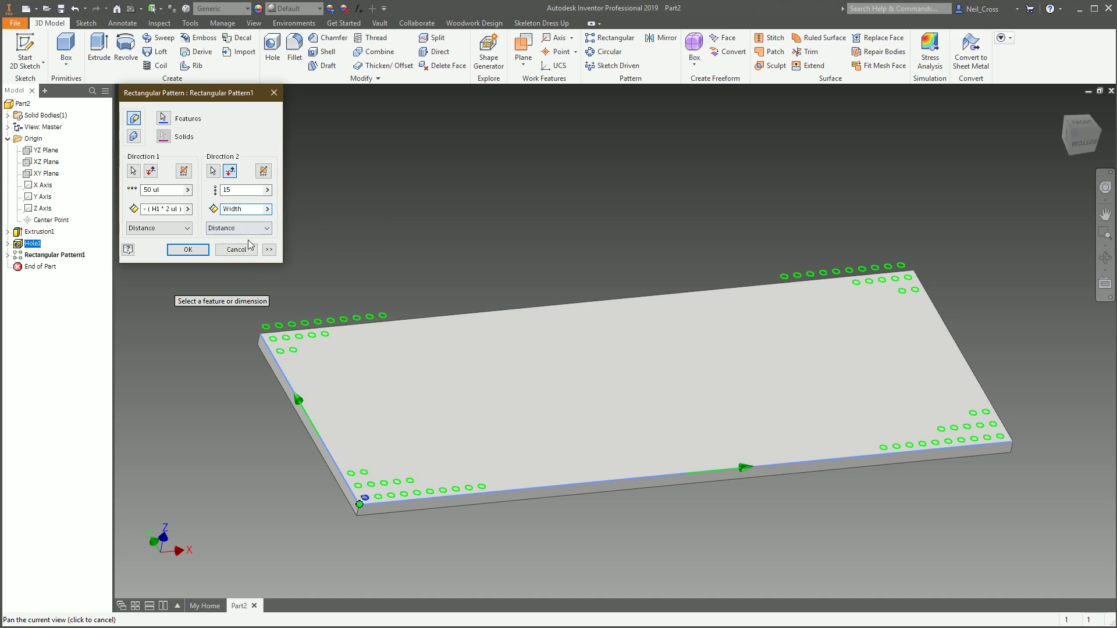
type("-(")
left_click(267, 209)
type("H2*")
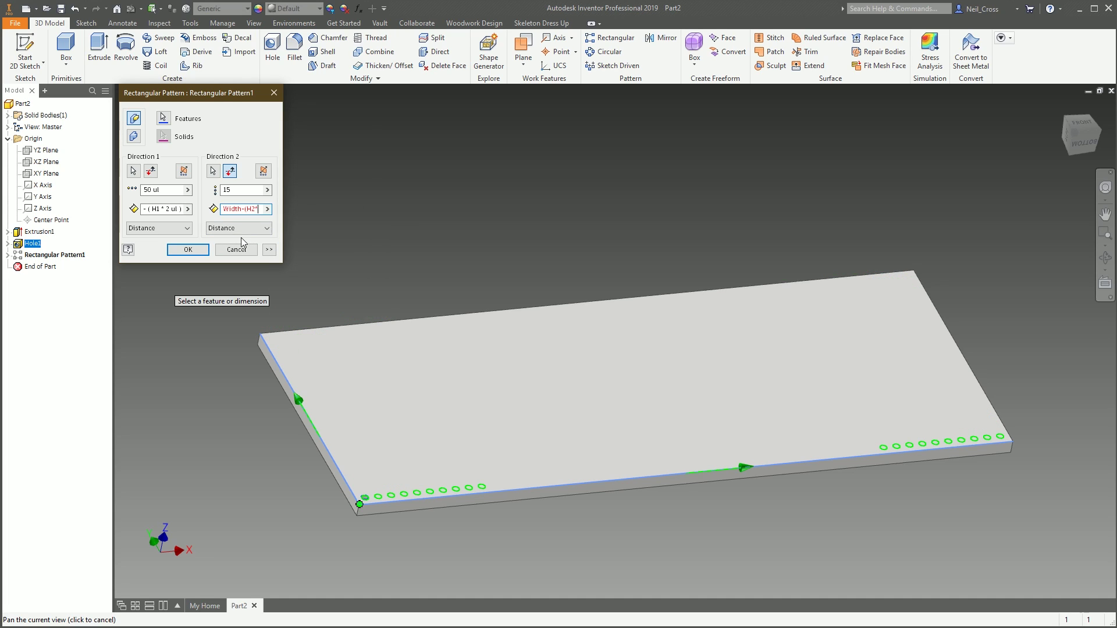
type("2)")
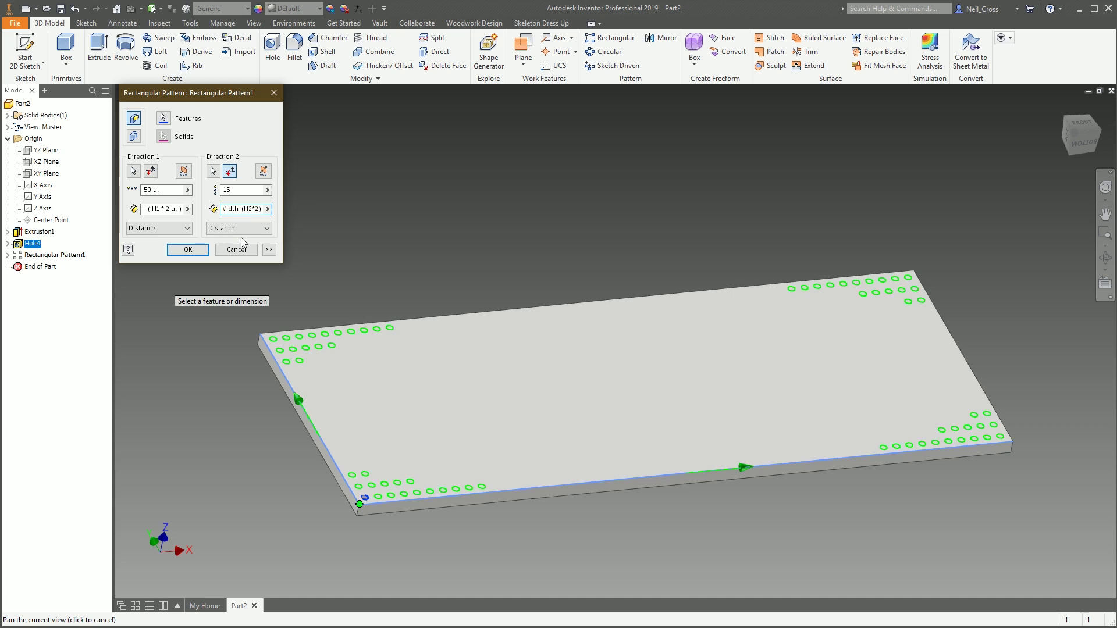
left_click(184, 249)
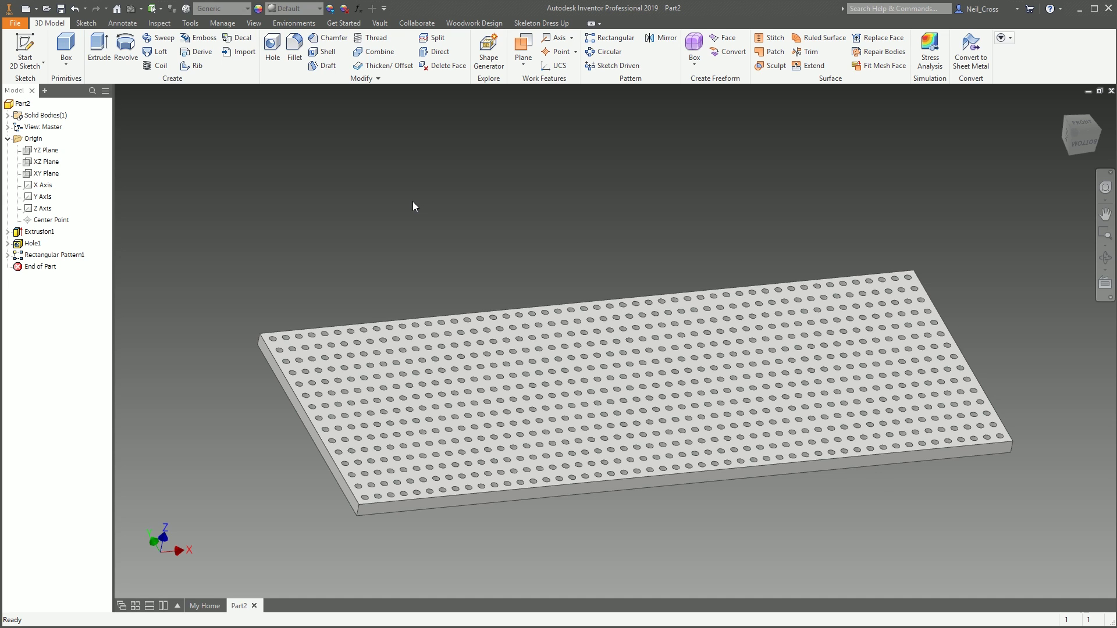
- Open the base extrusion's sketch for editing and set the plate's Length dimension to 700 mm
left_click(8, 232)
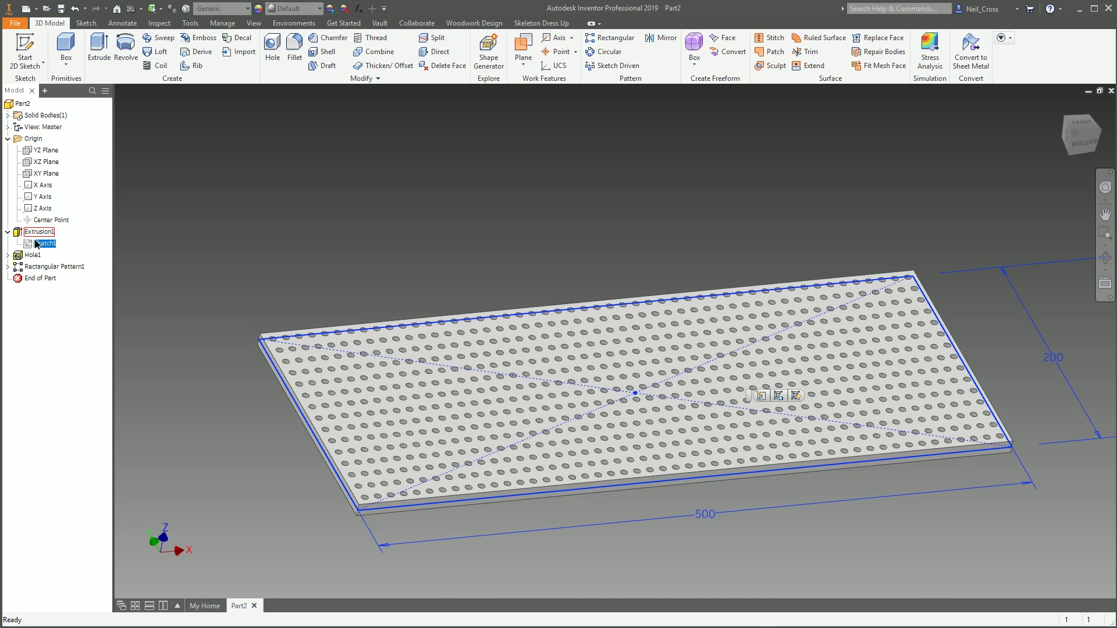
double_click(43, 244)
double_click(506, 507)
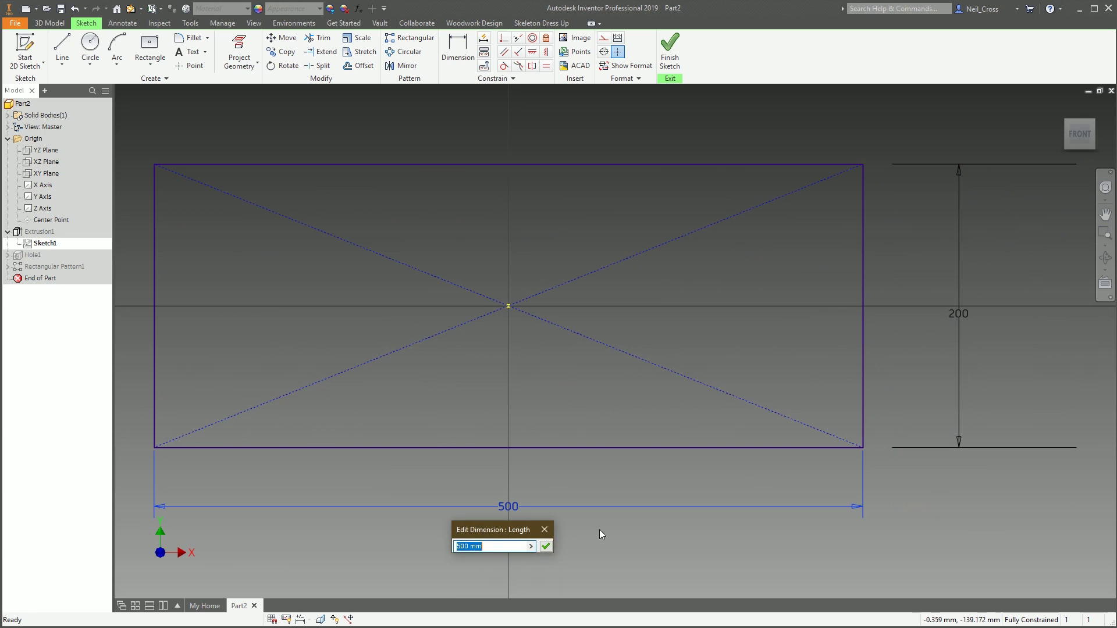
type("700")
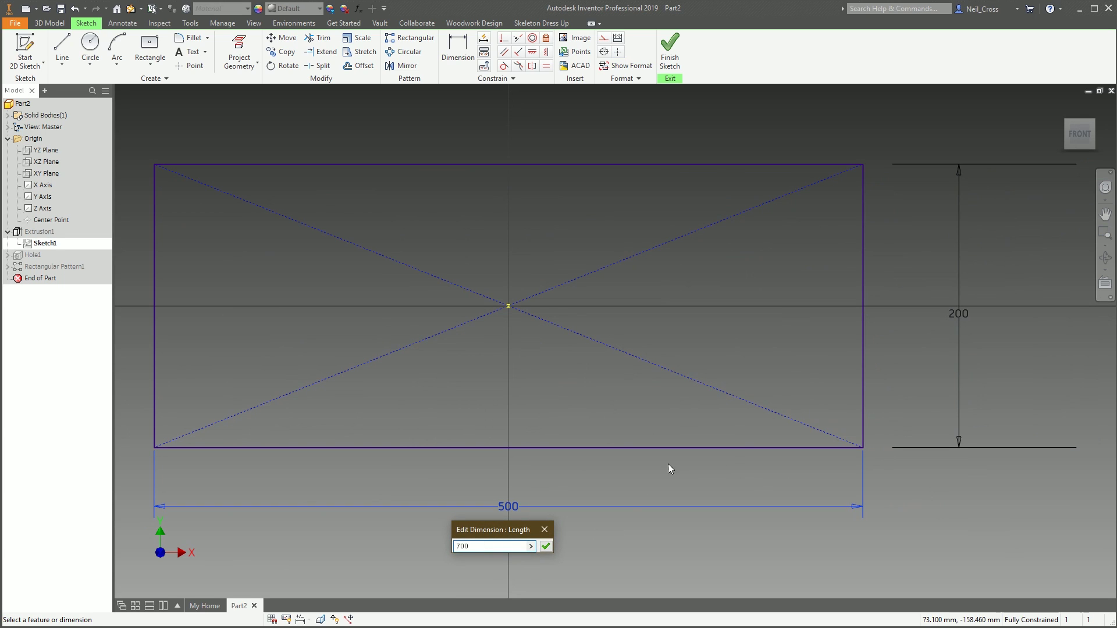
key("Return")
- Set the plate's Width dimension to 456 mm and finish the sketch to update the hole pattern
scroll(1035, 319, "down", 2)
double_click(1068, 317)
type("456")
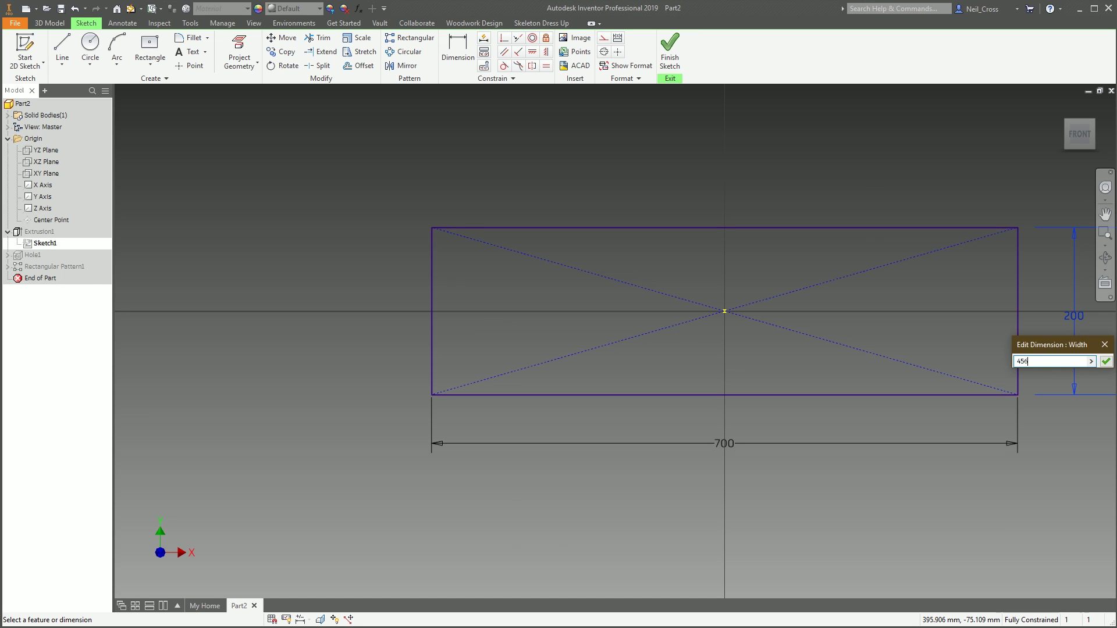
key("Return")
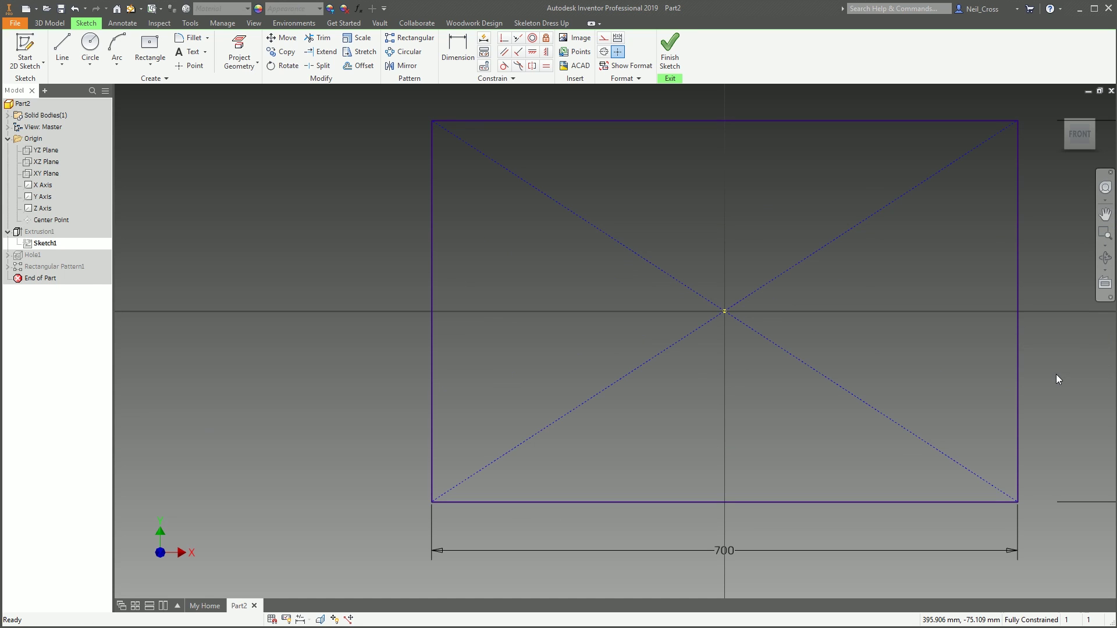
left_click(678, 59)
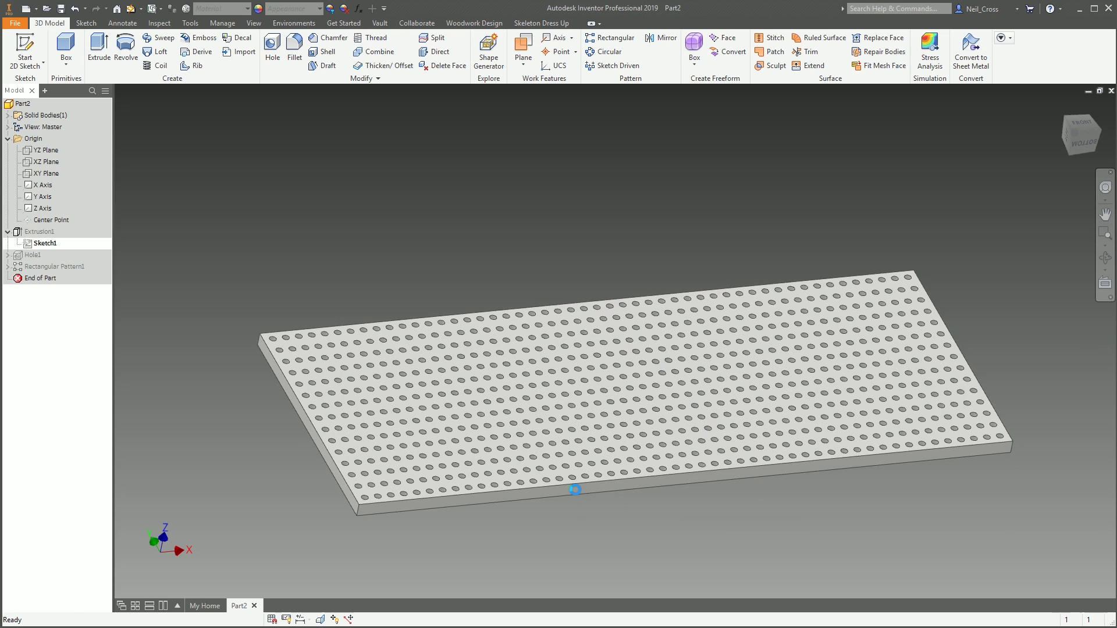
scroll(578, 494, "up", 4)
scroll(420, 318, "down", 5)
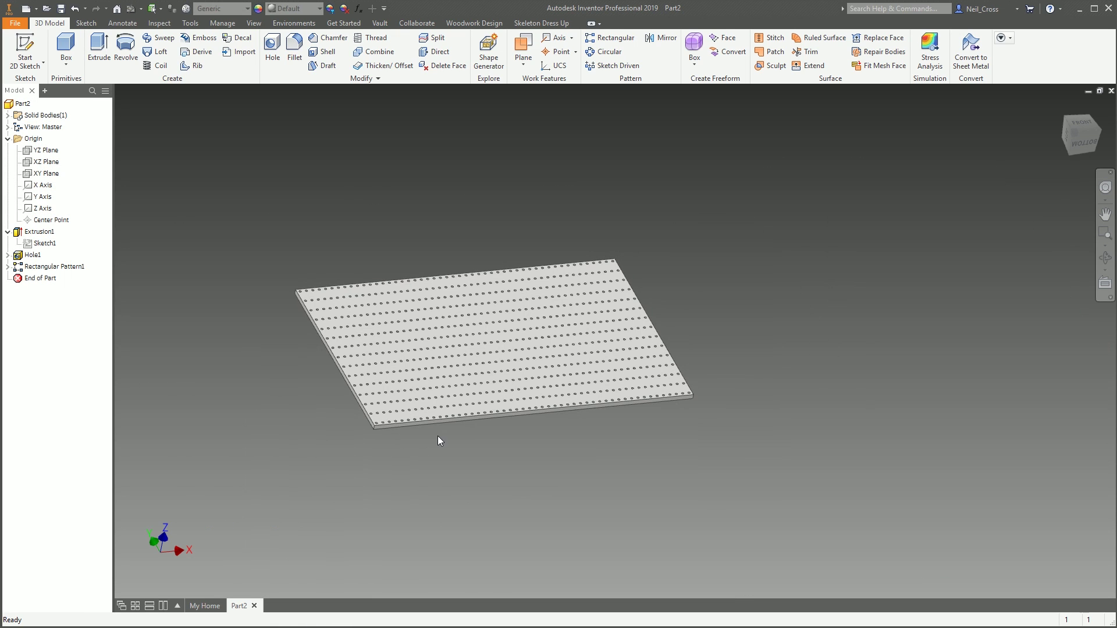
scroll(427, 453, "up", 4)
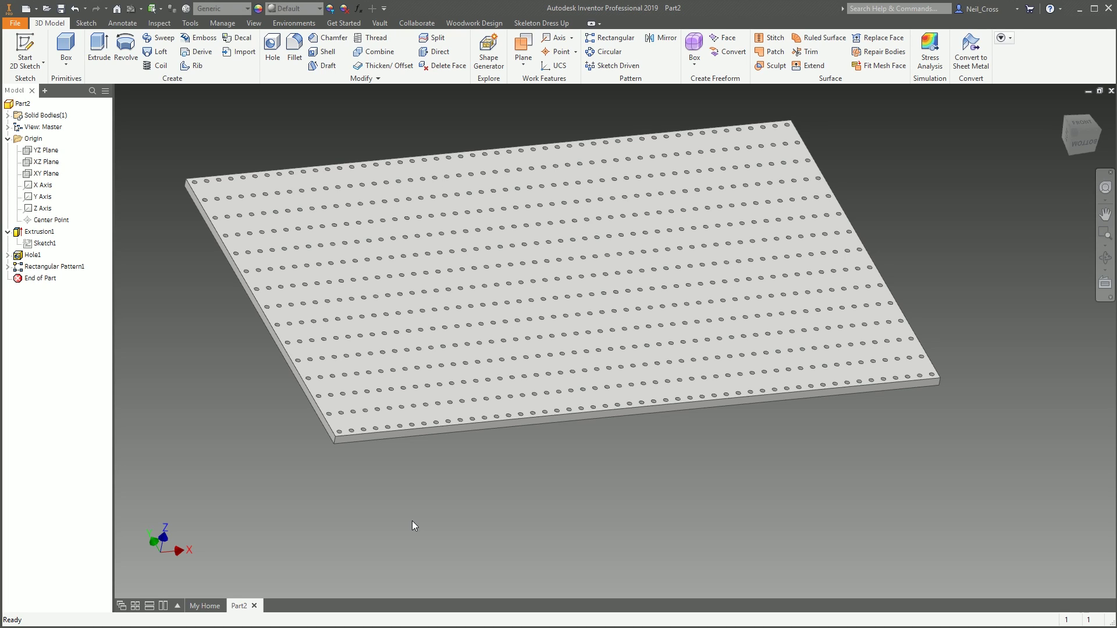
key("F2")
key("Escape")
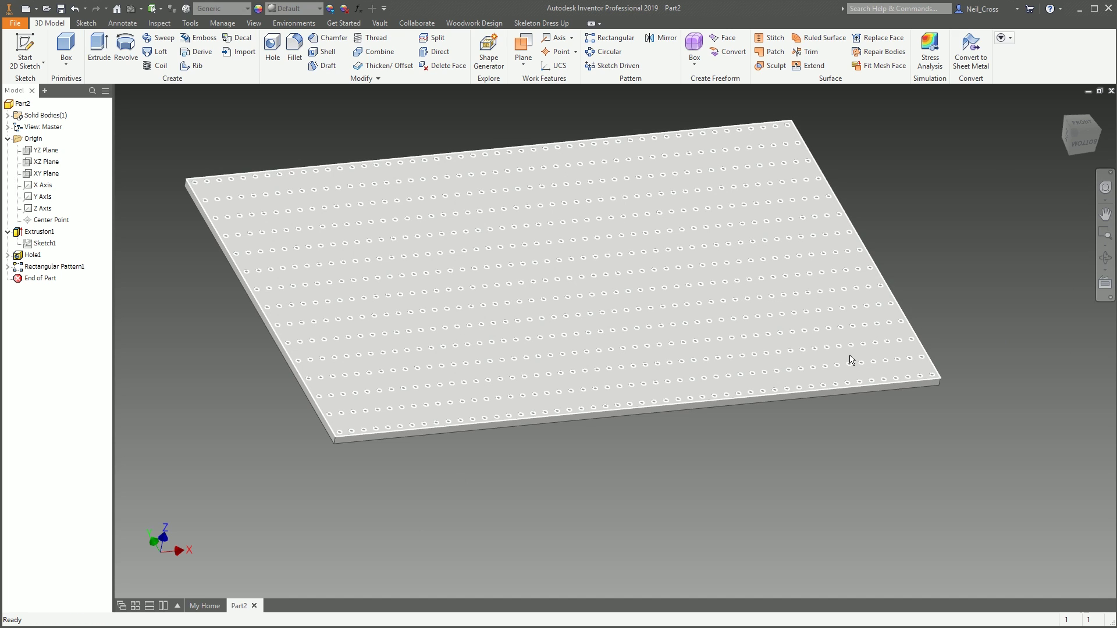
left_click(850, 360)
left_click(964, 477)
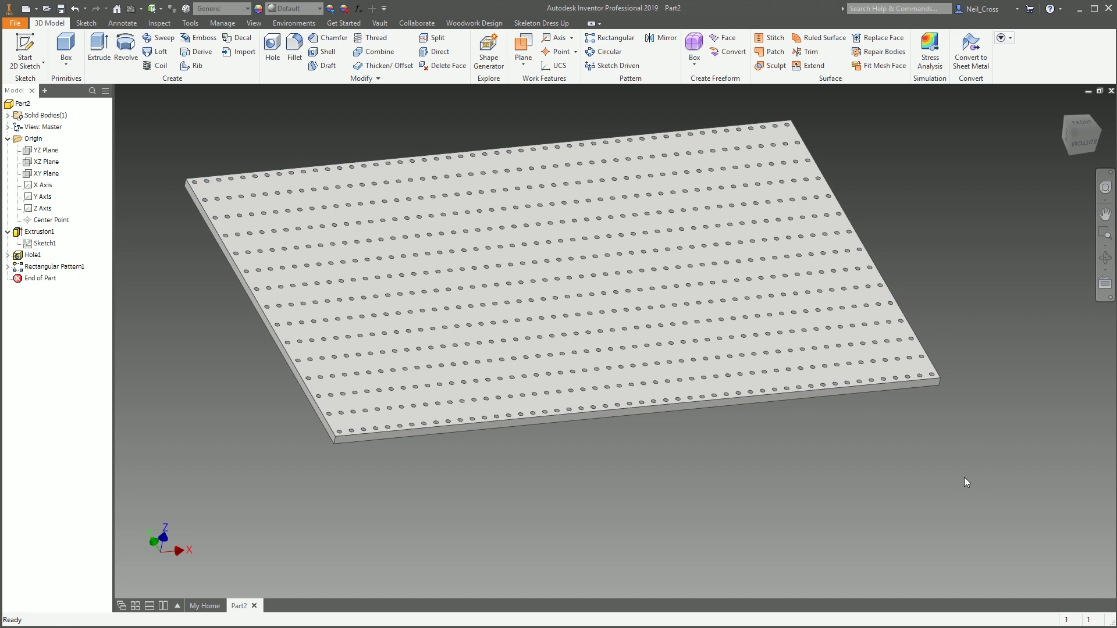